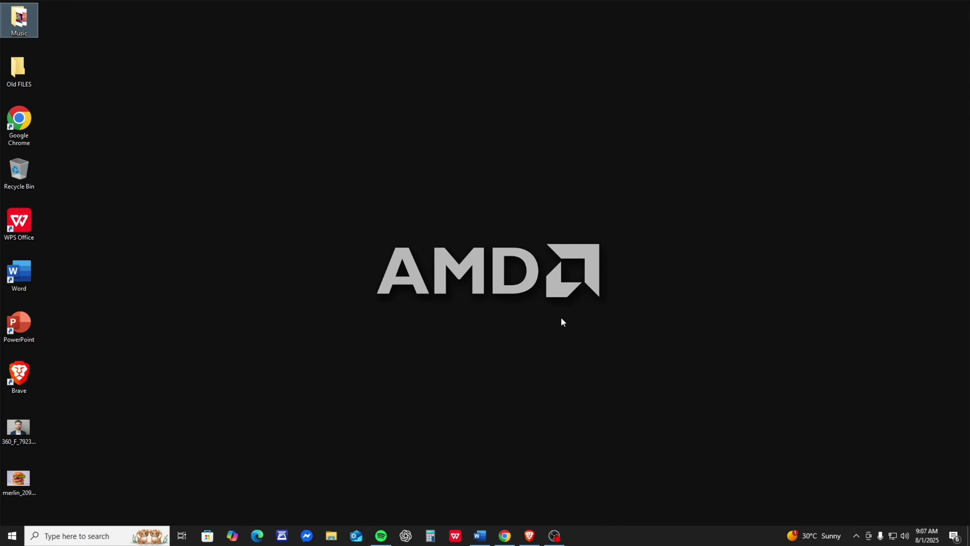
left_click_drag(247, 193, 790, 414)
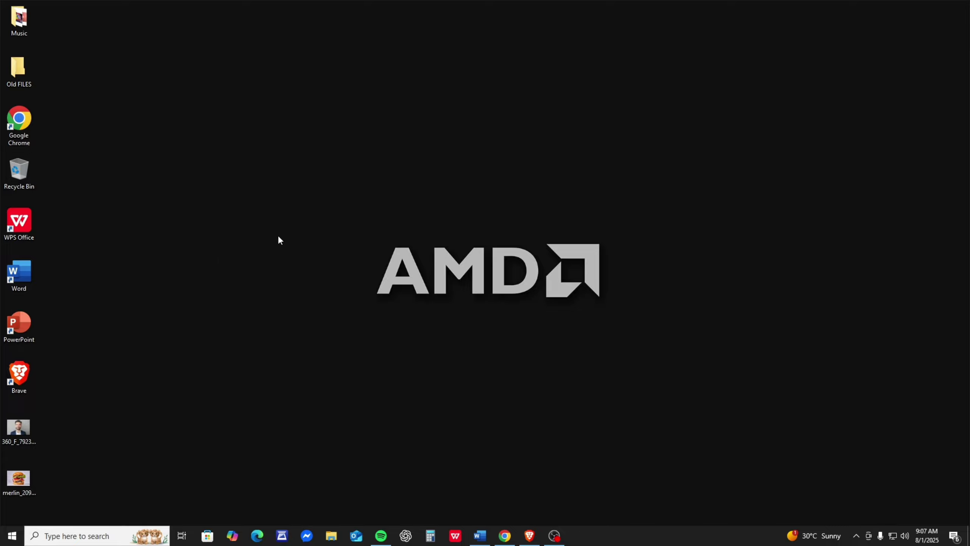
left_click_drag(230, 174, 765, 420)
Open the desktop portrait and burger photos in separate windows and arrange them side by side
left_click(38, 422)
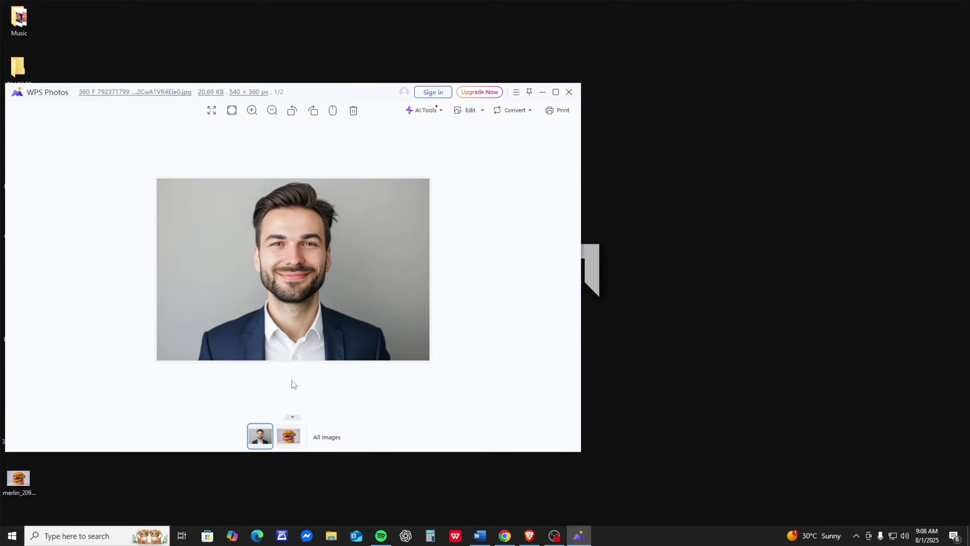
double_click(28, 484)
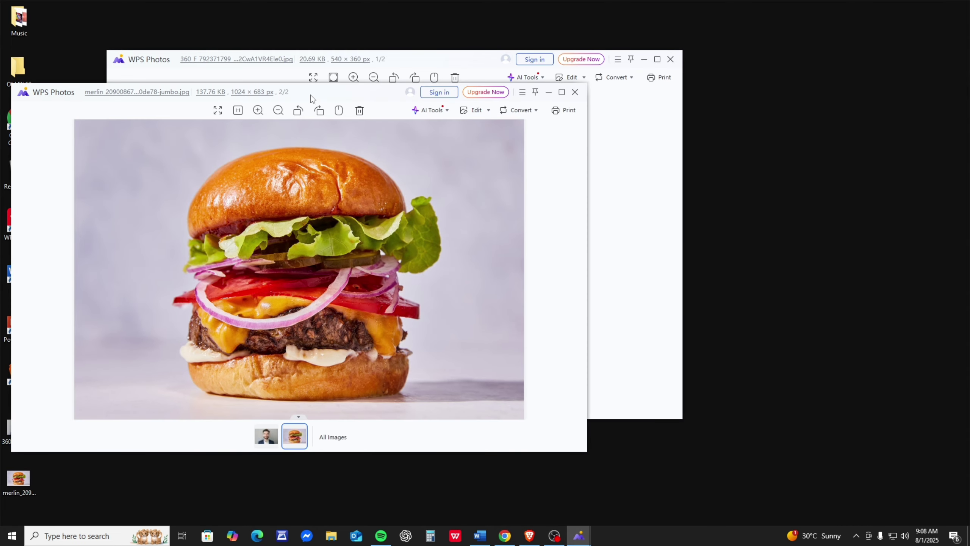
left_click_drag(311, 95, 681, 122)
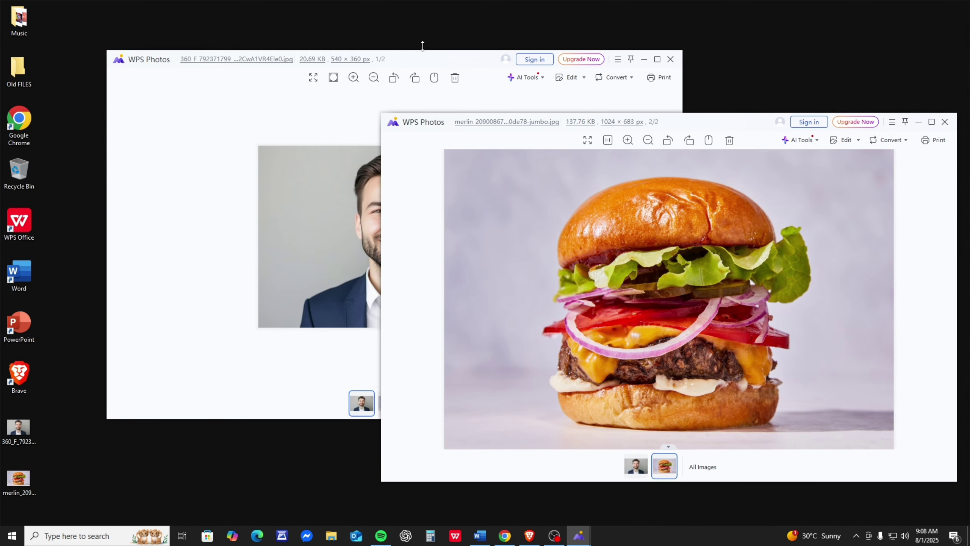
left_click_drag(439, 58, 281, 72)
left_click_drag(677, 122, 630, 81)
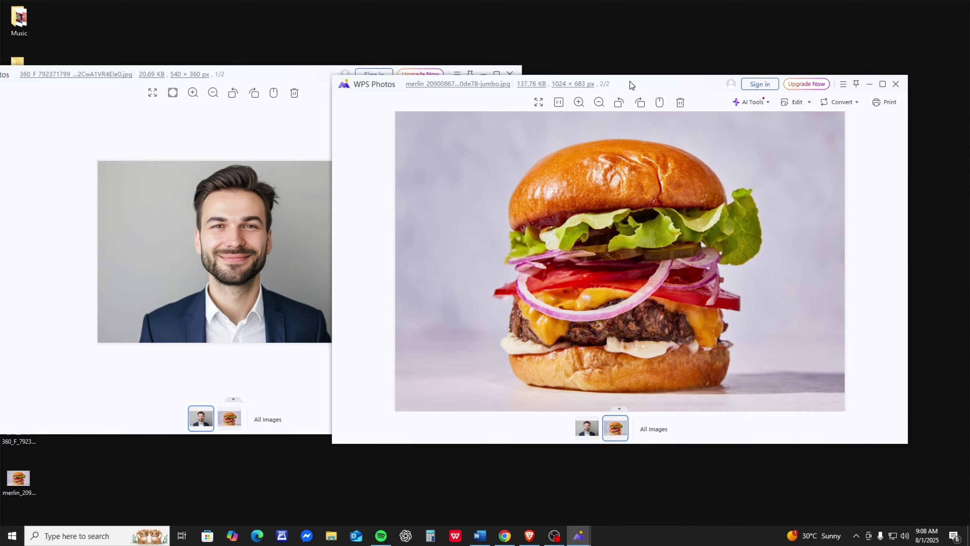
left_click_drag(334, 265, 398, 263)
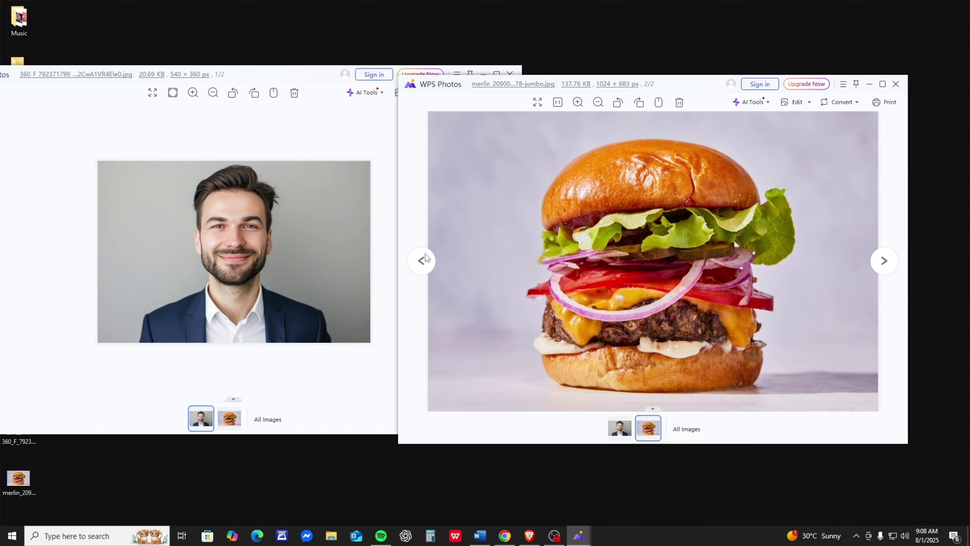
Minimize both photo windows and close the browser window showing the background remover page
left_click(868, 87)
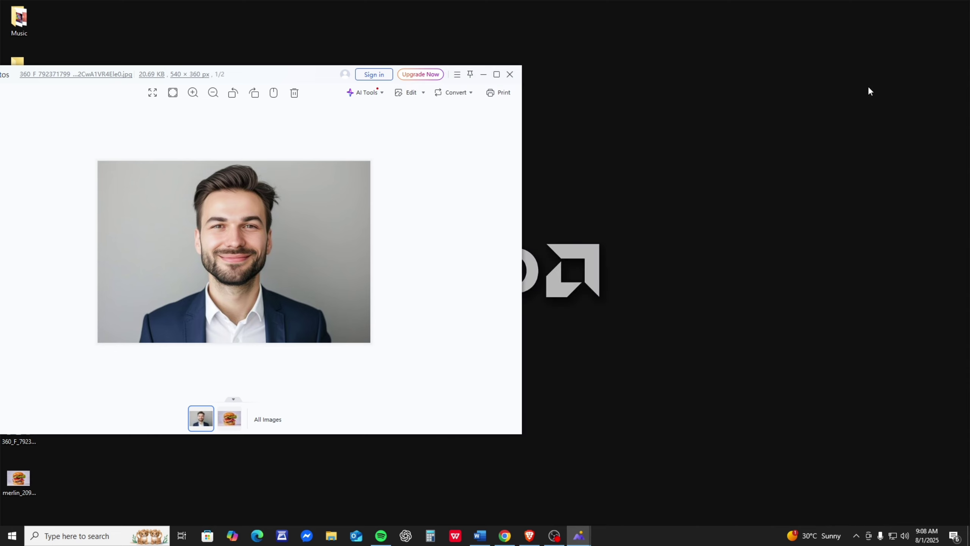
left_click(483, 74)
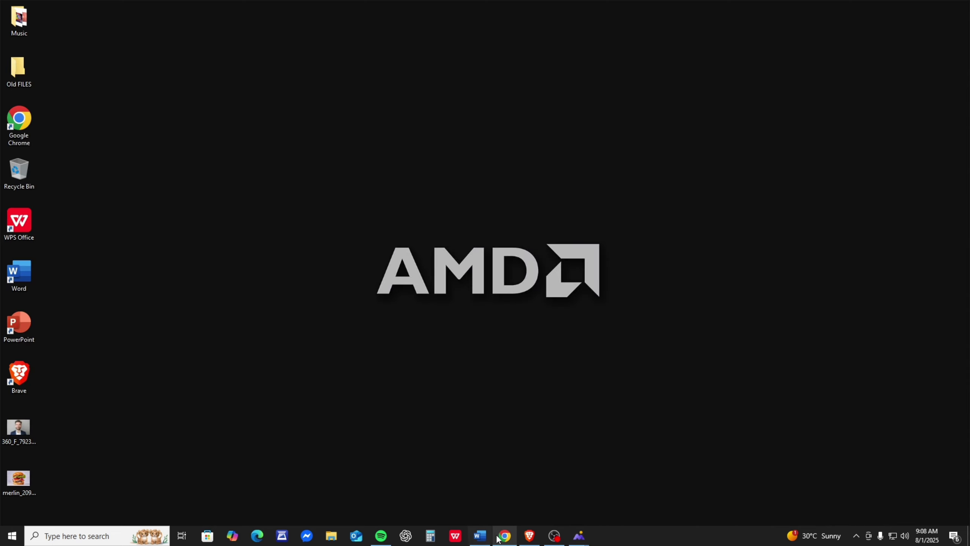
mouse_move(502, 536)
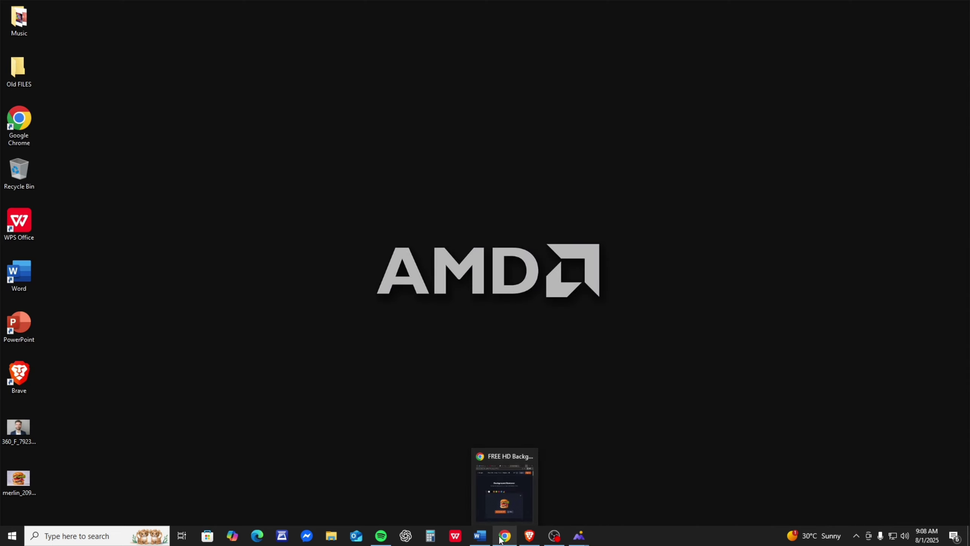
left_click(530, 456)
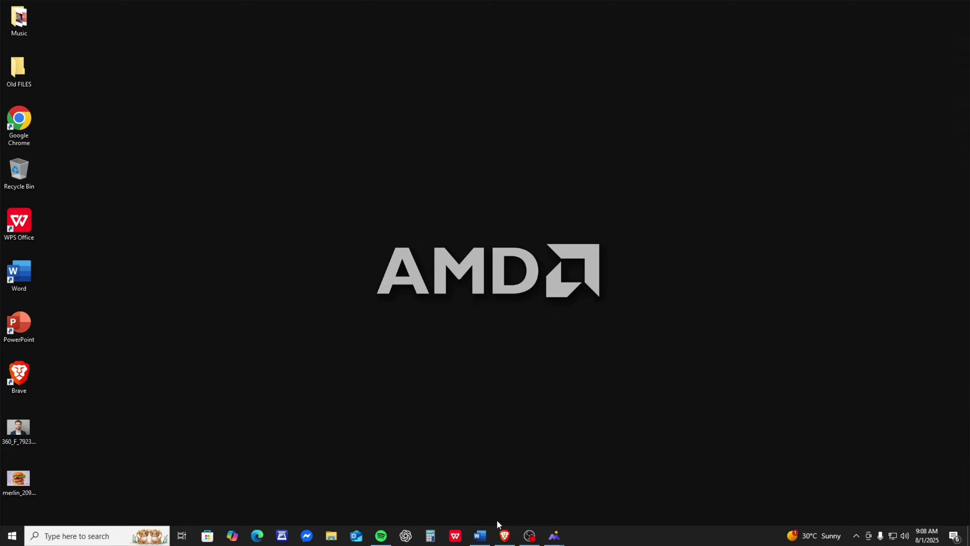
Open Google Chrome in a maximized window and search for "hd background remover"
double_click(19, 122)
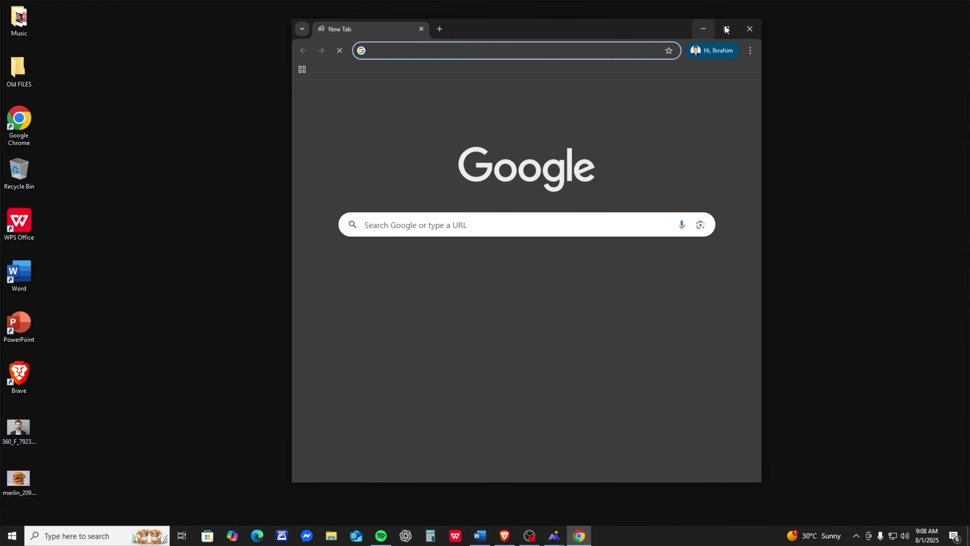
left_click(726, 29)
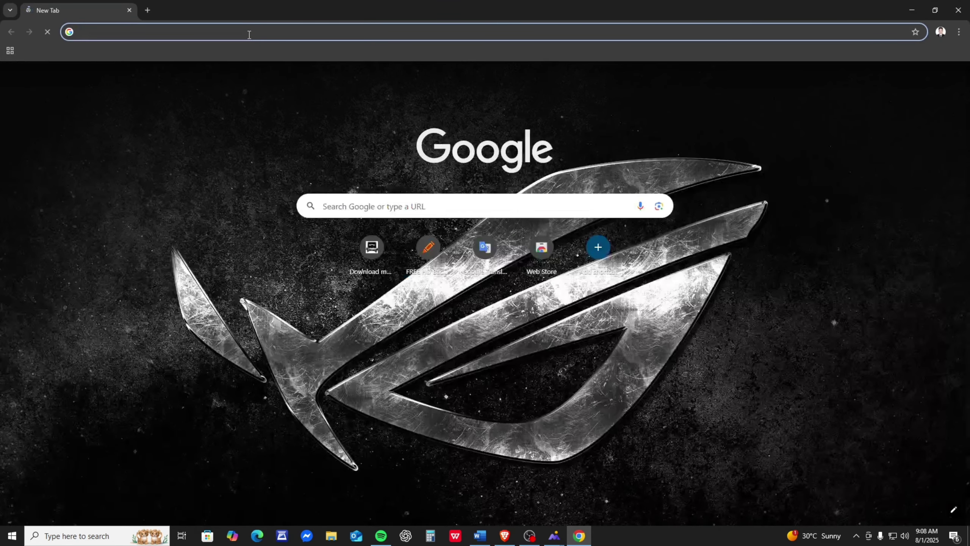
left_click(249, 34)
type("hd")
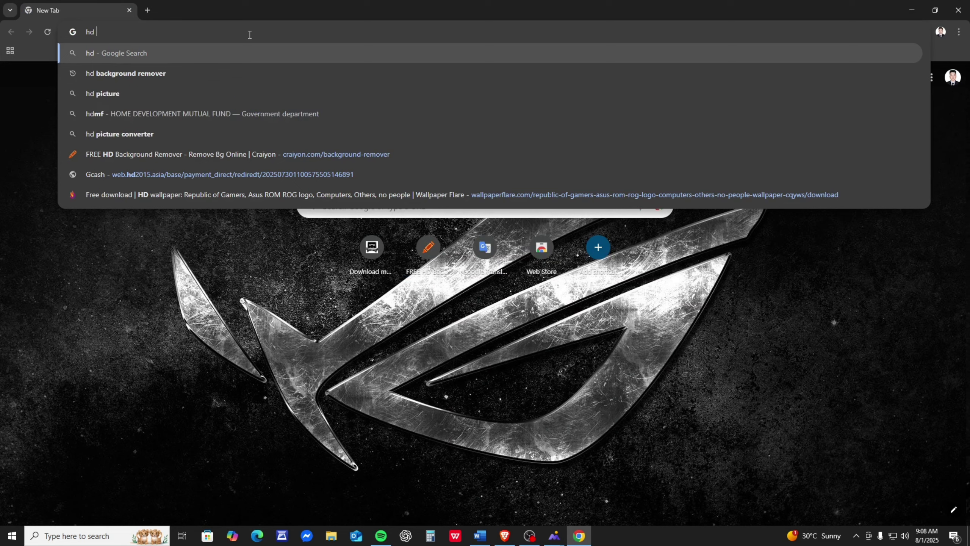
type(" back")
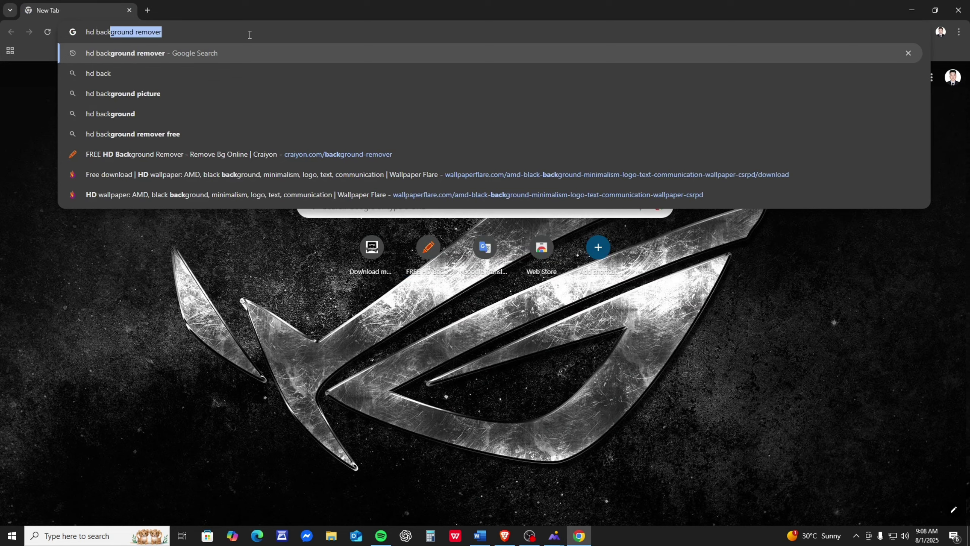
type("ground re")
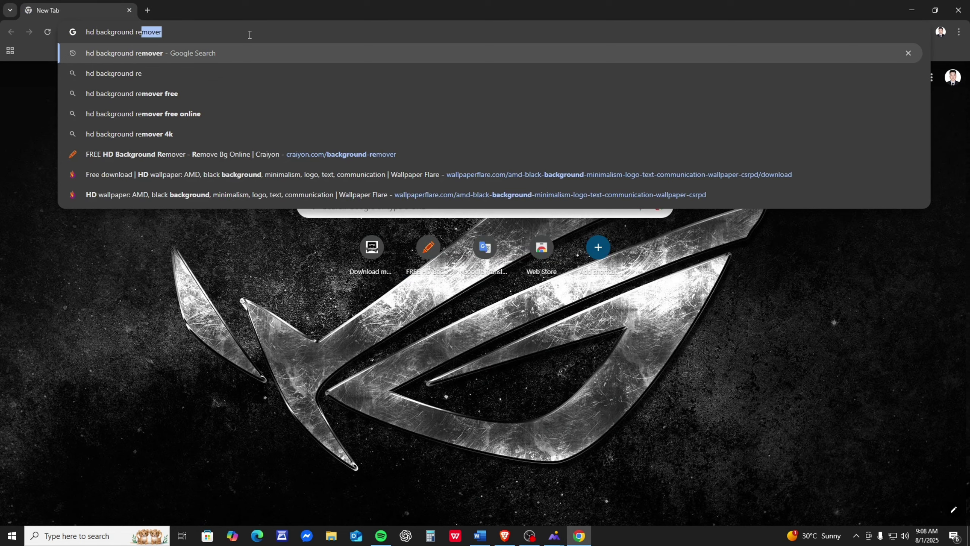
type("m")
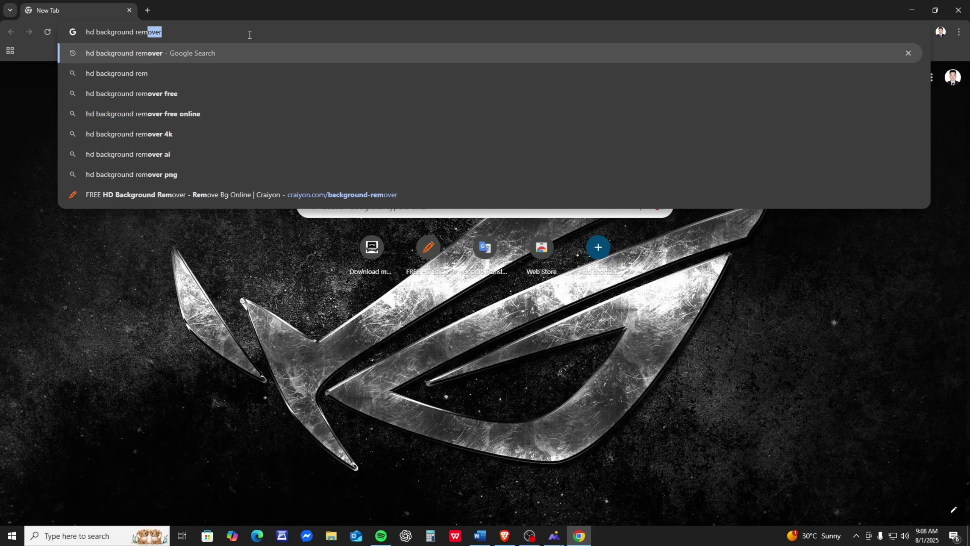
type("over")
key("Return")
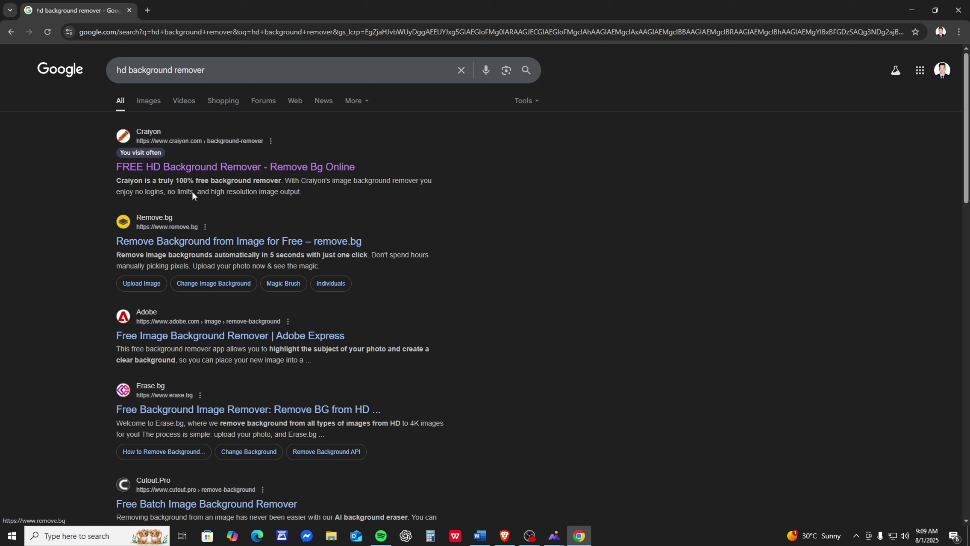
Open Craiyon's FREE HD Background Remover page, try the white and black backgrounds, and select the transparent one
left_click(177, 172)
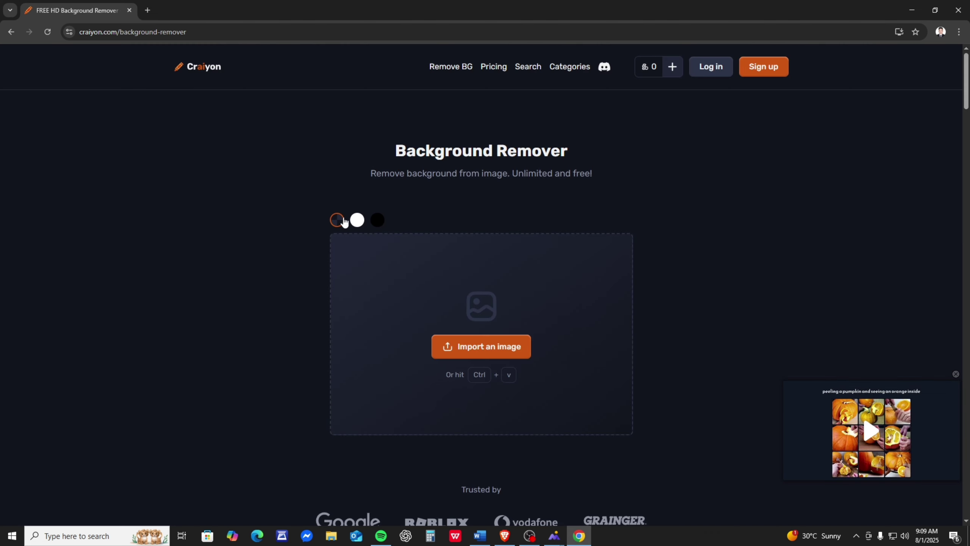
left_click(357, 223)
left_click(379, 222)
left_click(337, 221)
Import the merlin burger photo from the Desktop into the background remover
left_click(484, 342)
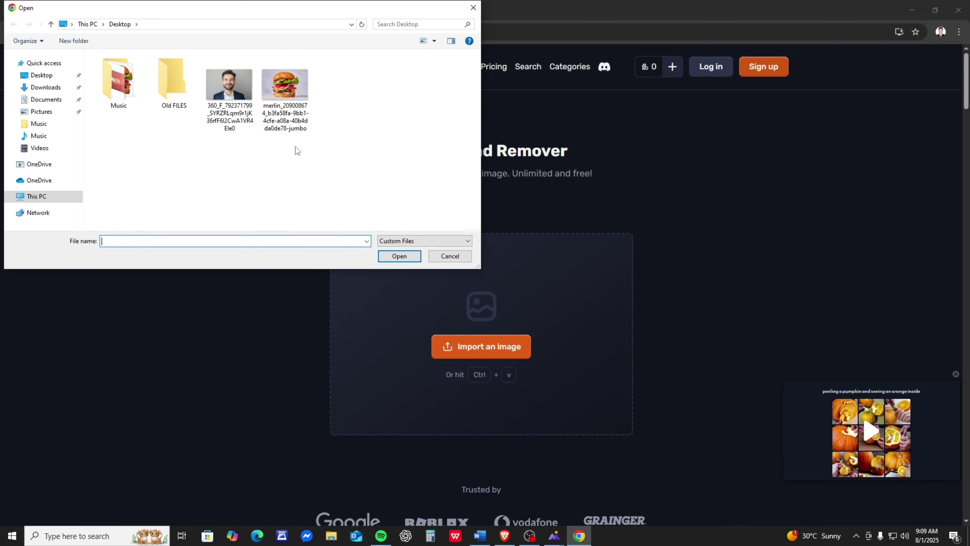
left_click(286, 104)
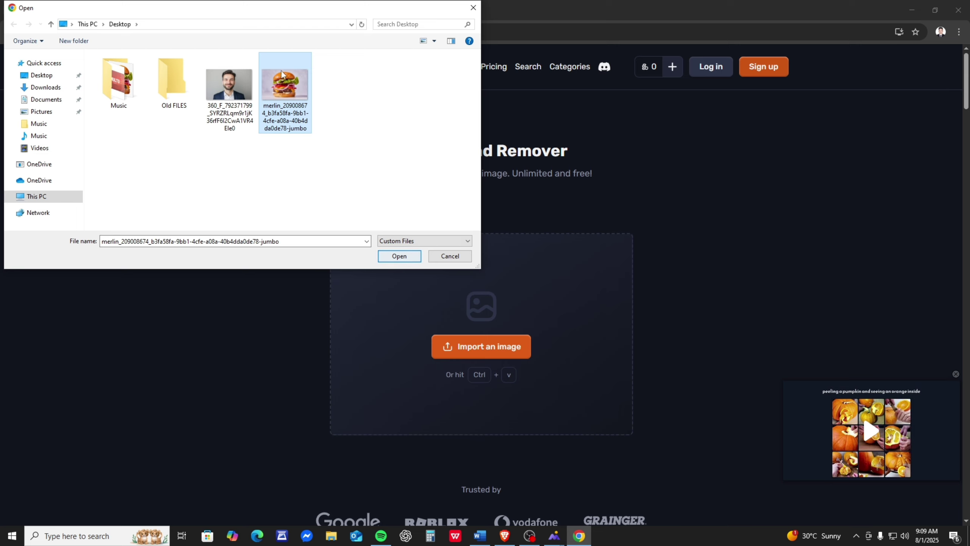
left_click(396, 262)
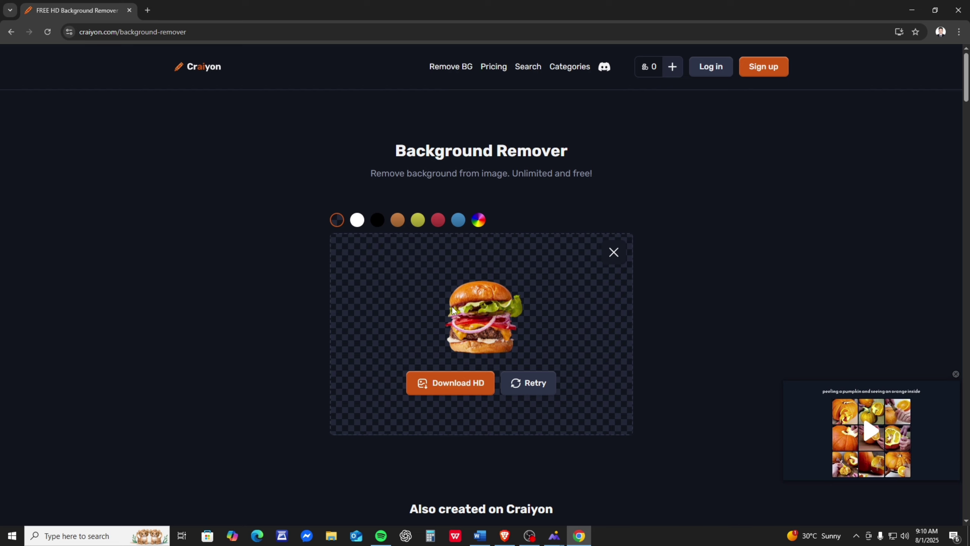
Download the burger cut-out in HD, check the recent download history, and minimize the browser
left_click(454, 383)
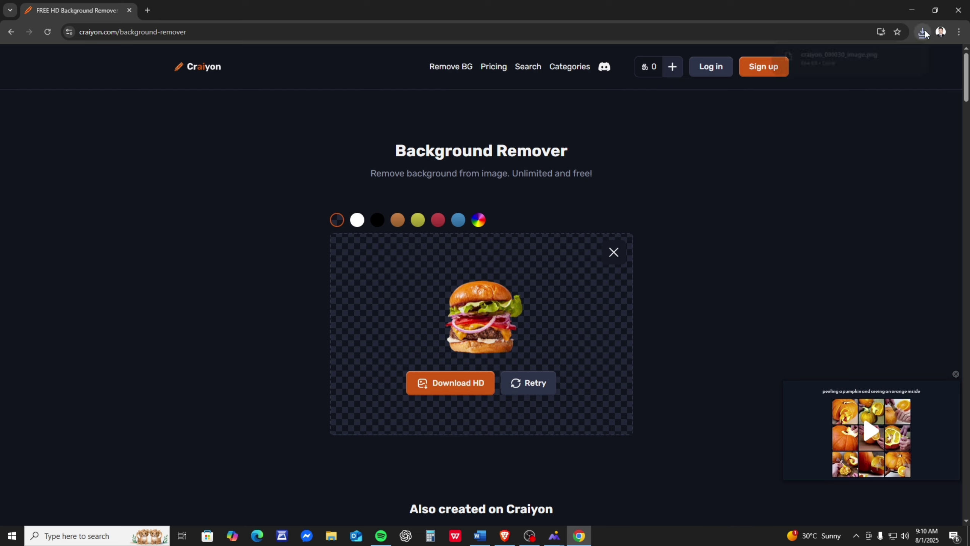
left_click(922, 32)
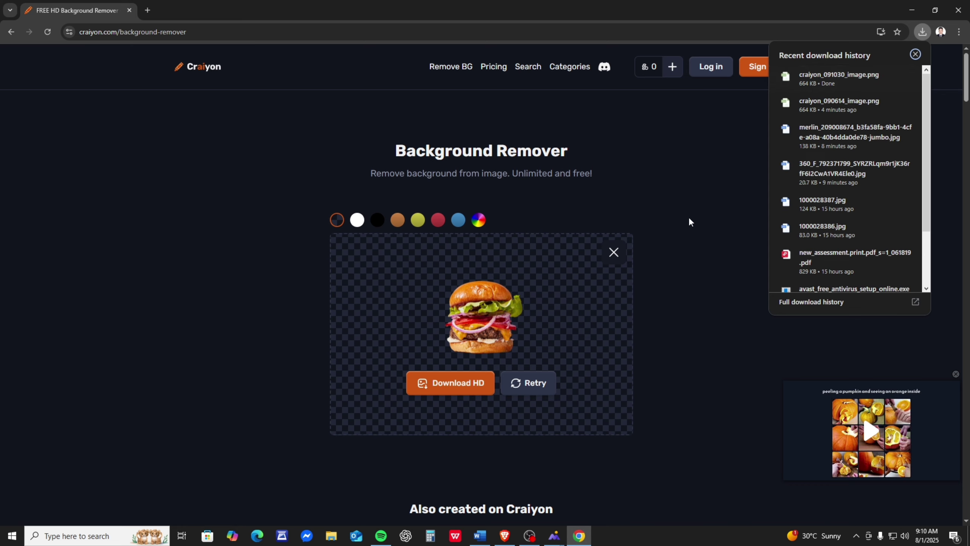
double_click(546, 8)
left_click(683, 61)
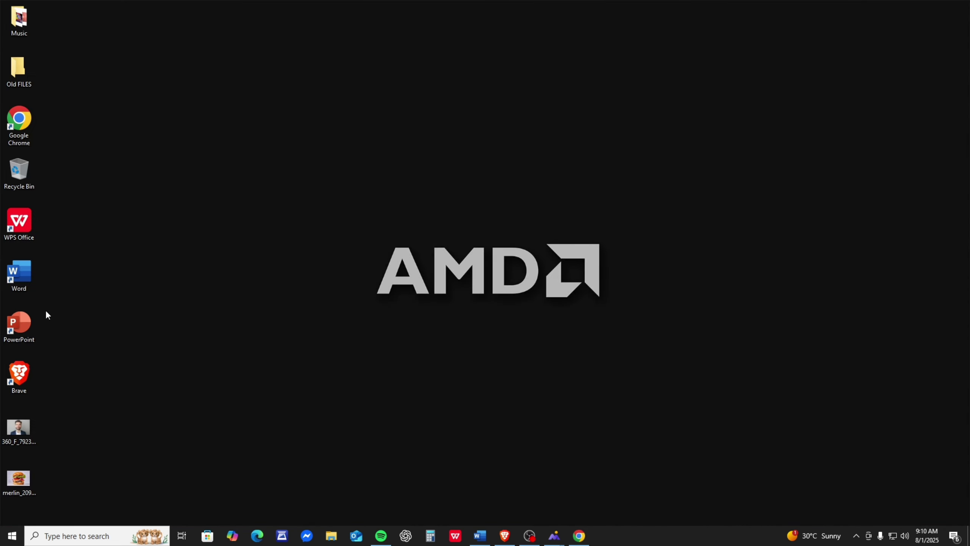
Open the original burger photo and craiyon_091030_image from Downloads in separate photo windows, and close the Downloads folder
double_click(18, 478)
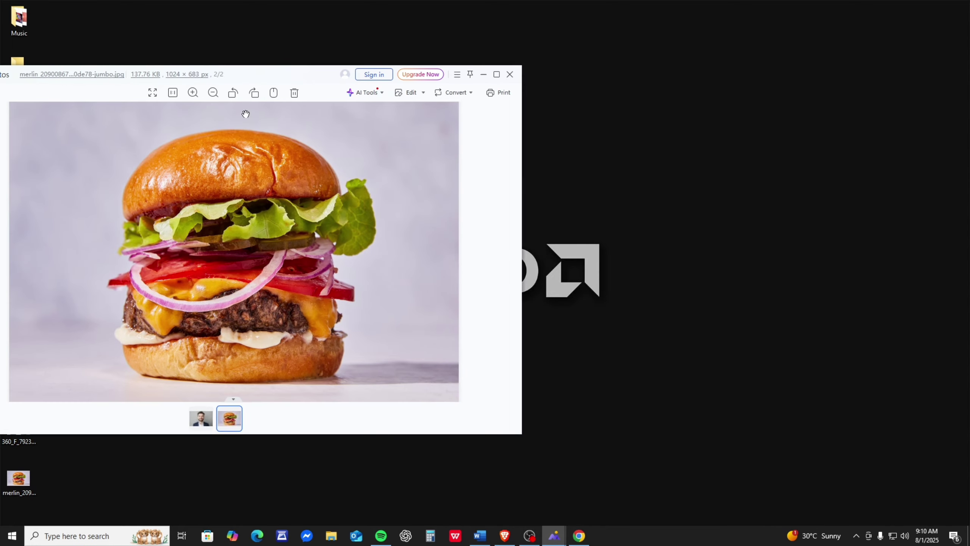
left_click_drag(244, 84, 549, 78)
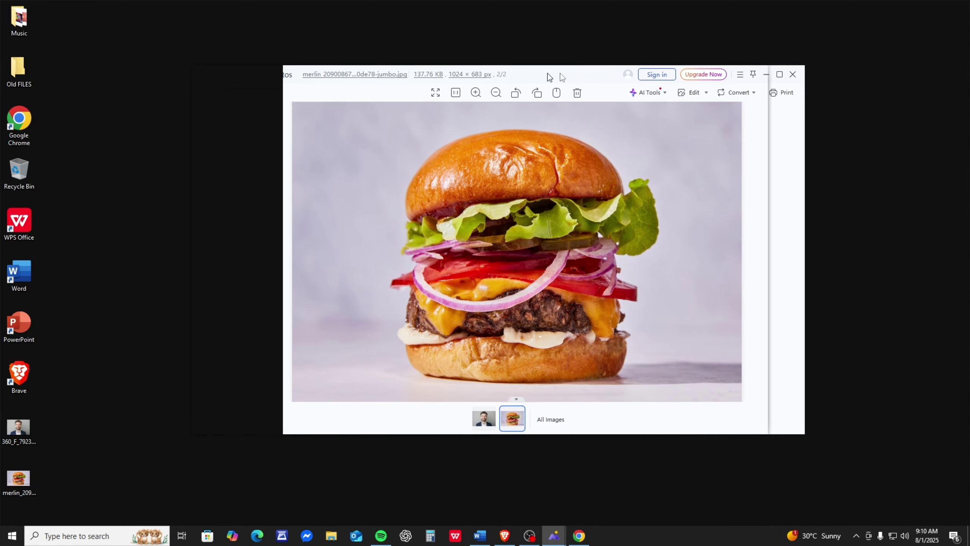
double_click(19, 73)
left_click(198, 188)
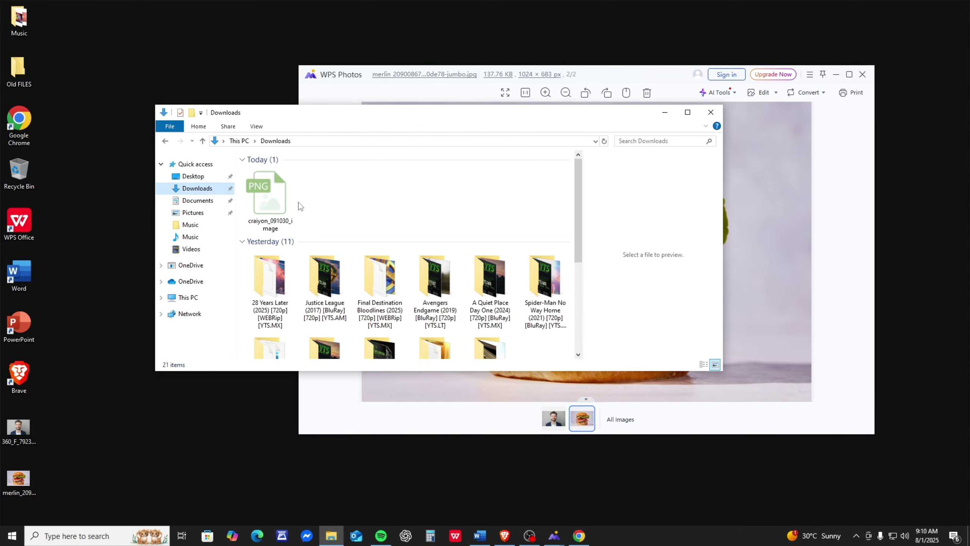
left_click(268, 206)
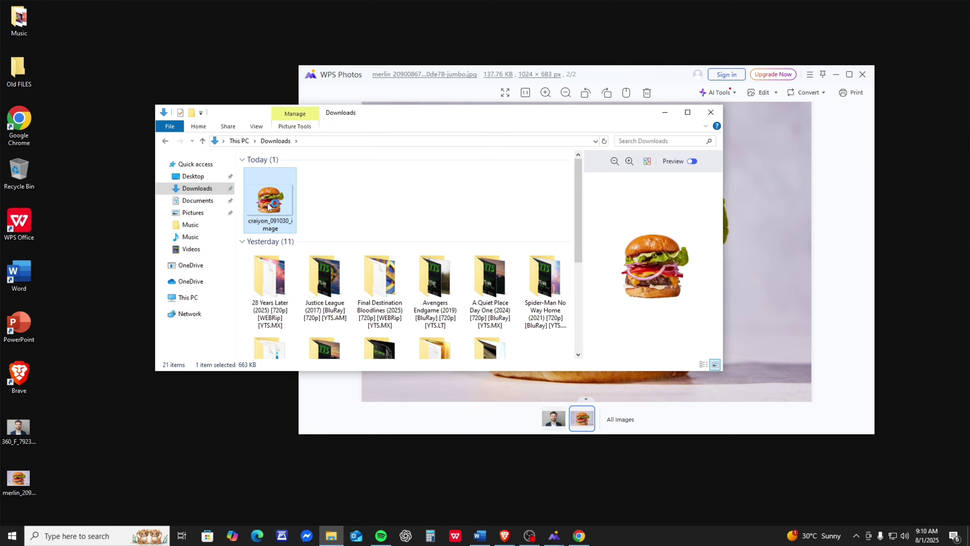
double_click(269, 206)
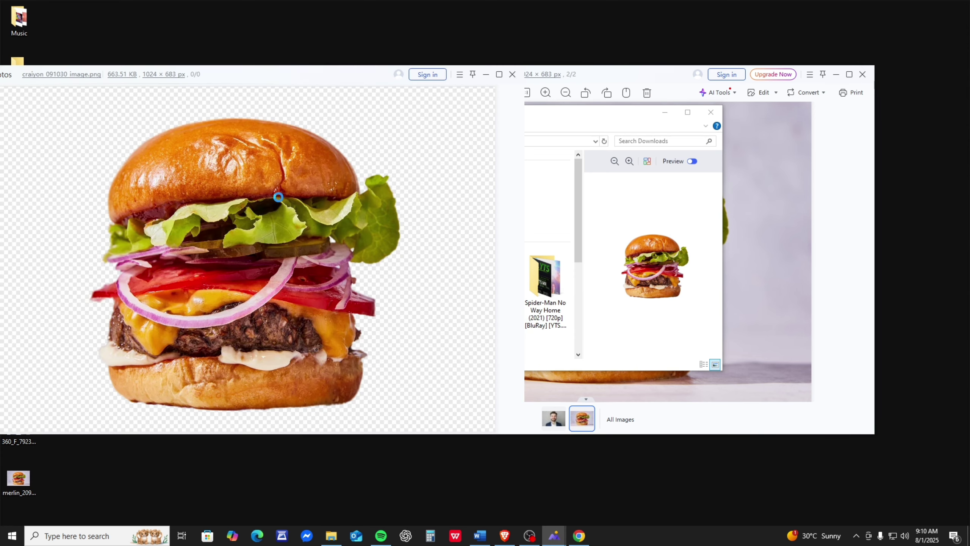
left_click(711, 112)
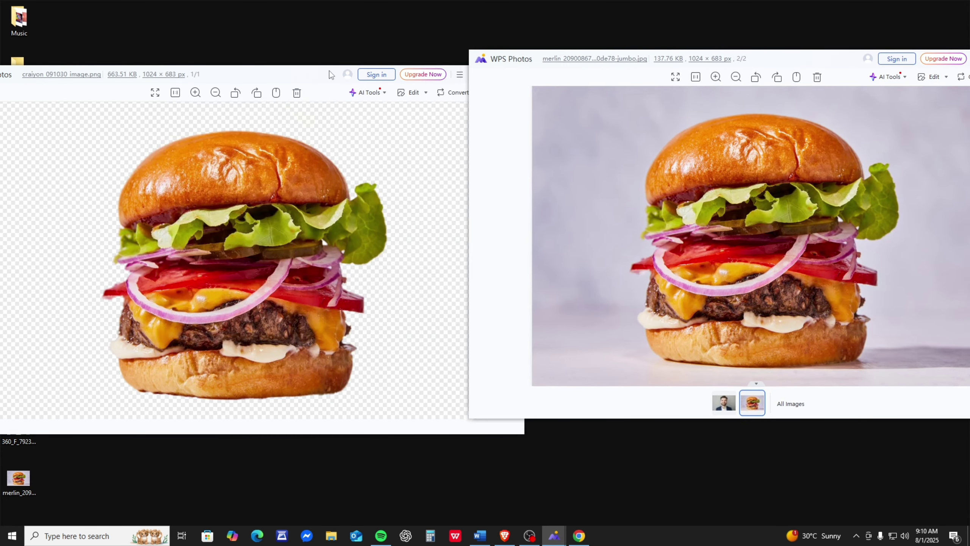
Compare the cut-out with the original burger photo side by side, examining the bun and lettuce edges up close
left_click(331, 75)
scroll(247, 267, "up", 5)
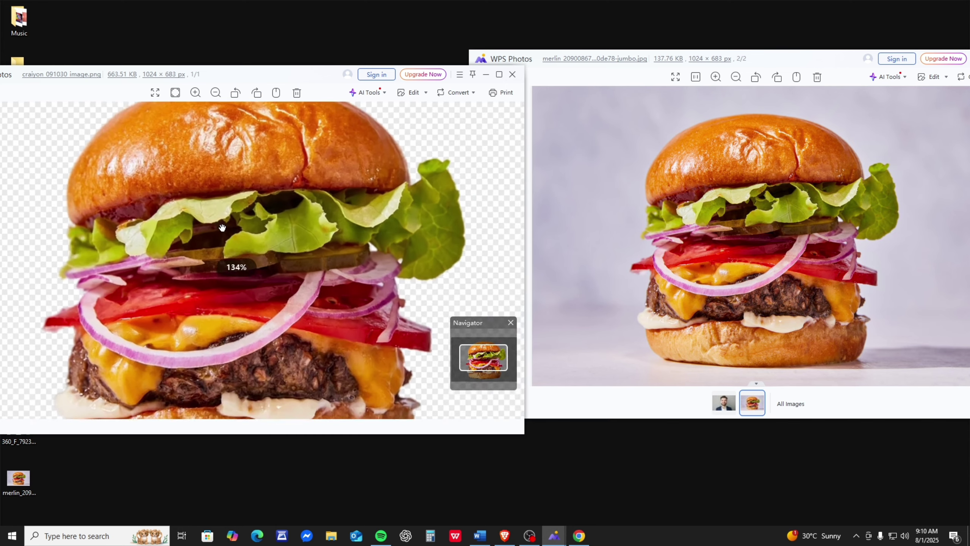
scroll(247, 267, "up", 2)
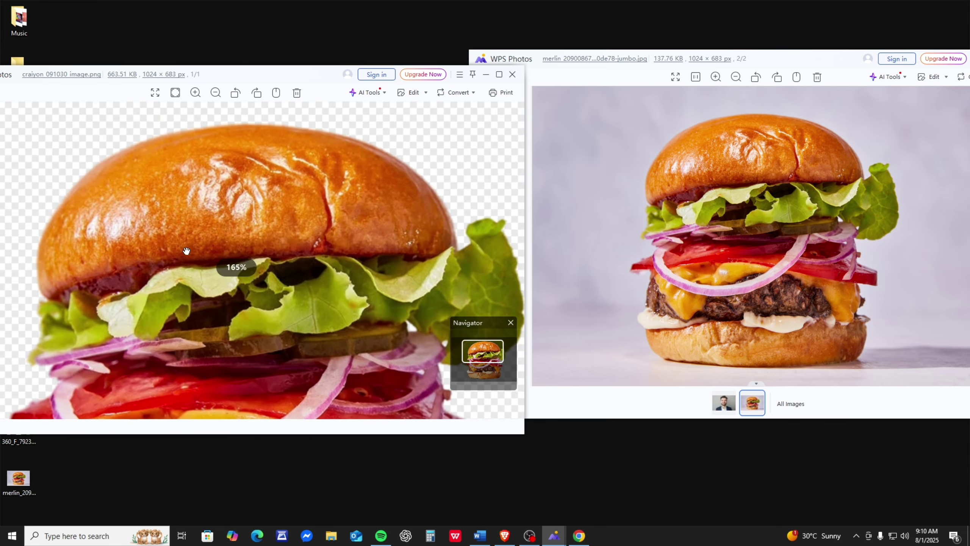
left_click_drag(277, 259, 210, 301)
left_click(771, 66)
scroll(718, 212, "up", 2)
scroll(718, 212, "up", 1)
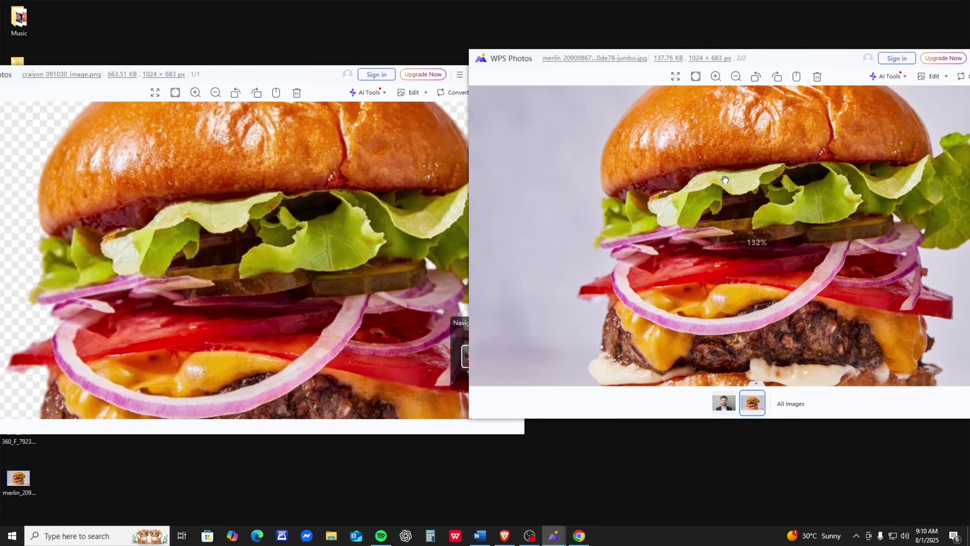
scroll(725, 179, "up", 2)
left_click_drag(259, 264, 230, 338)
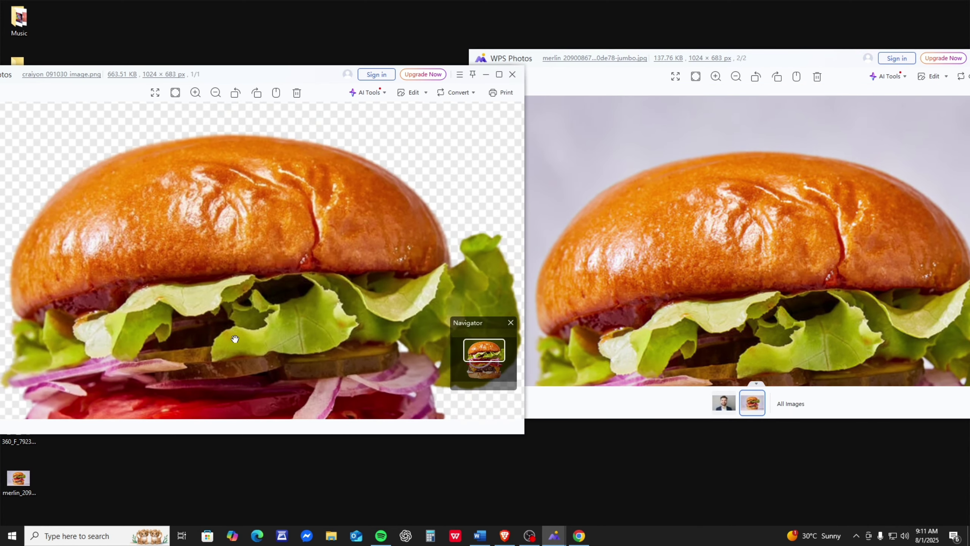
left_click_drag(730, 289, 747, 278)
left_click(285, 79)
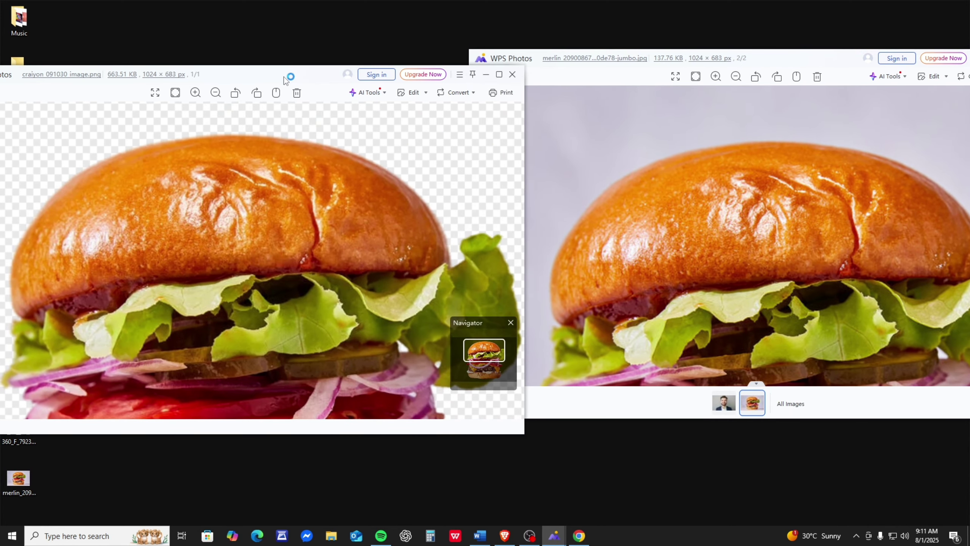
Compare the whole burger cut-out with the original photo, placing both photo windows side by side at a reduced zoom
left_click_drag(285, 79, 276, 53)
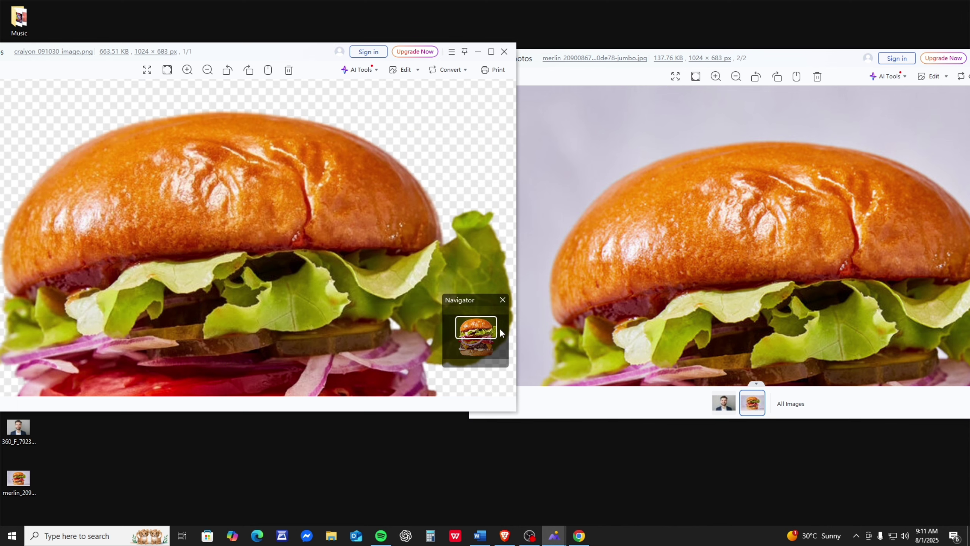
scroll(263, 237, "down", 4)
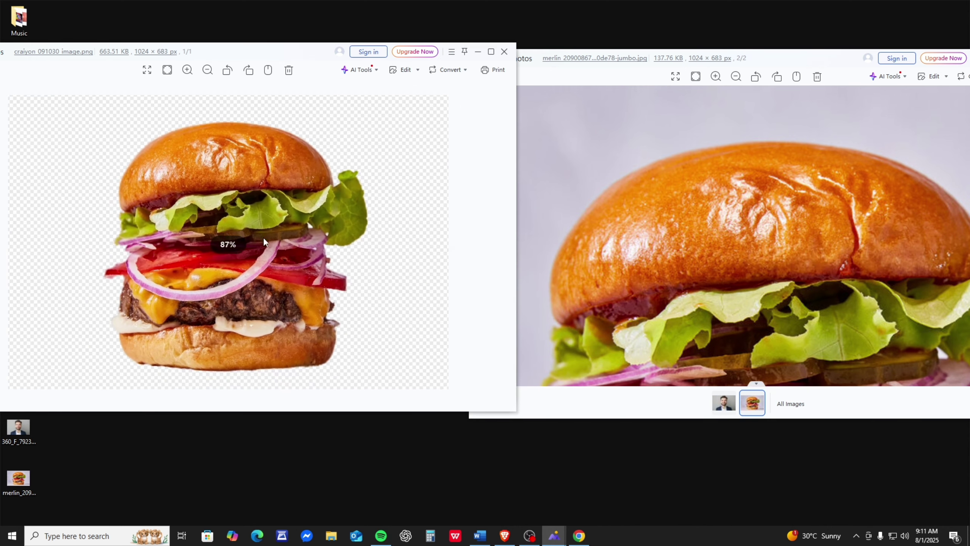
left_click_drag(826, 72, 751, 66)
scroll(704, 287, "down", 4)
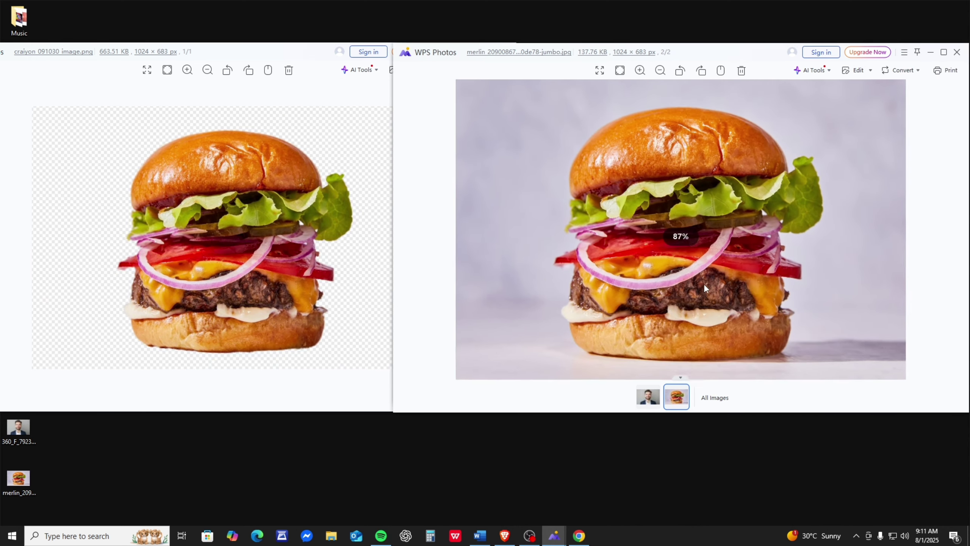
left_click(312, 203)
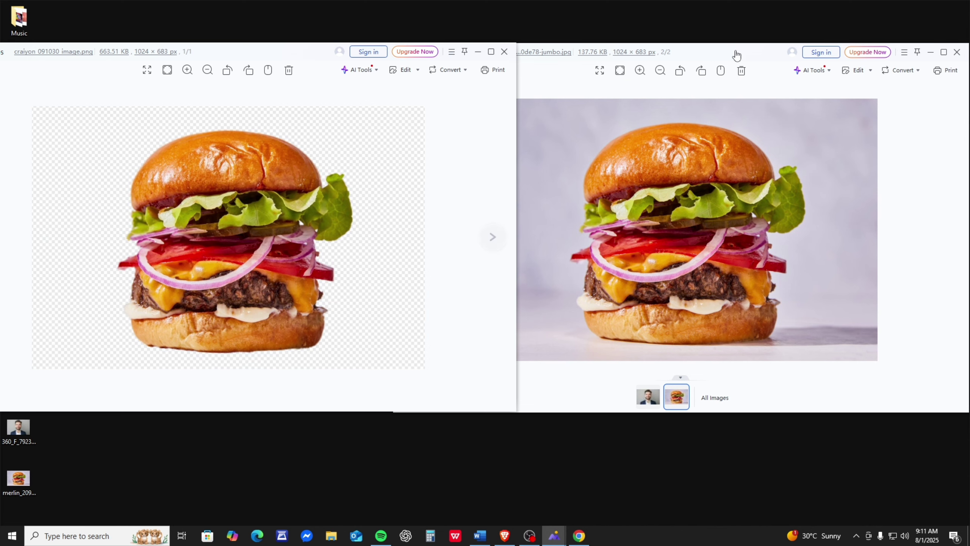
Close the photo windows showing the original burger and its cut-out
left_click_drag(737, 56, 550, 104)
left_click(773, 100)
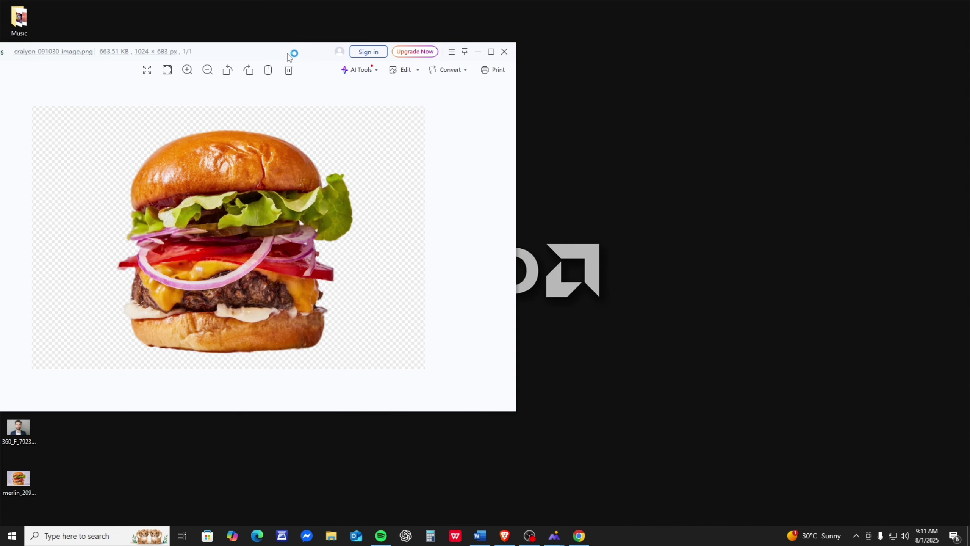
left_click_drag(288, 53, 681, 91)
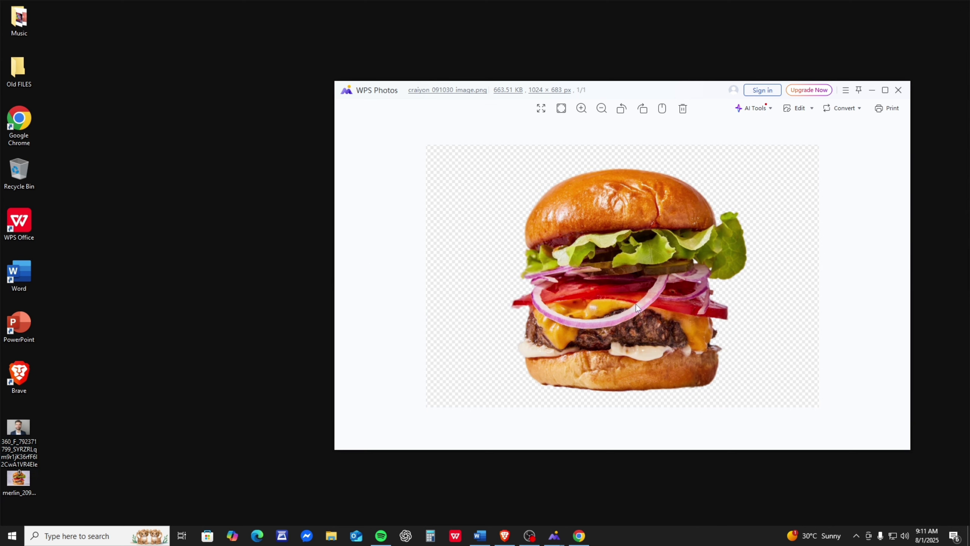
left_click(899, 91)
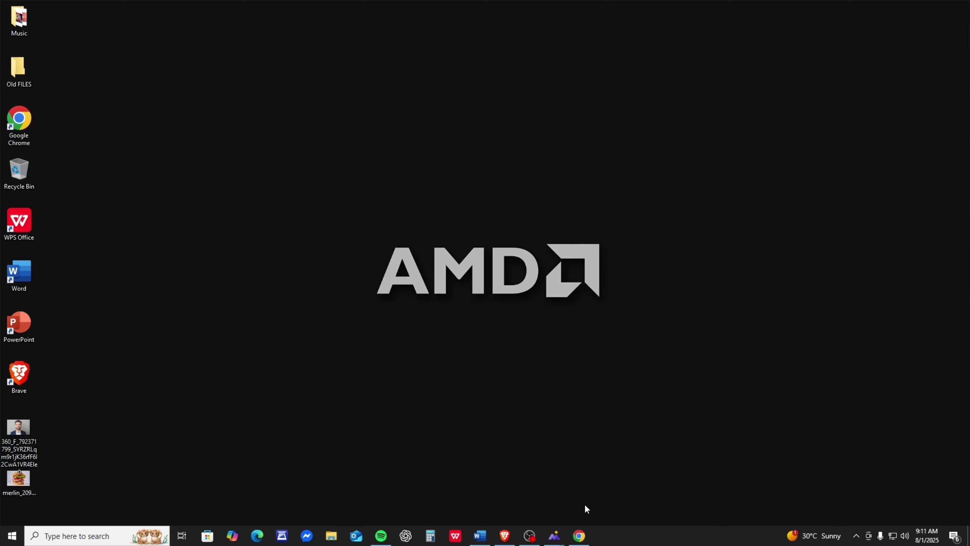
Switch back to Craiyon's background remover in the browser and dismiss the floating video
left_click(579, 536)
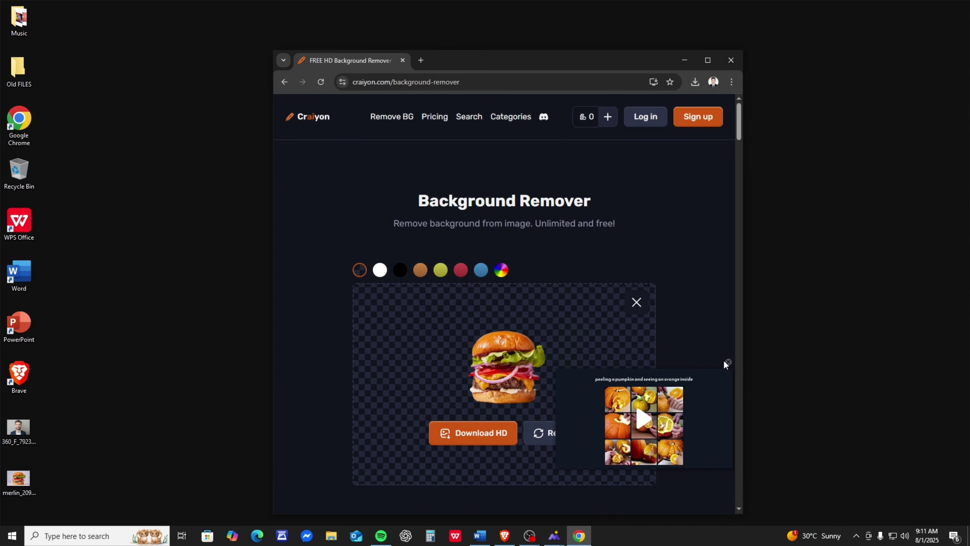
left_click(728, 362)
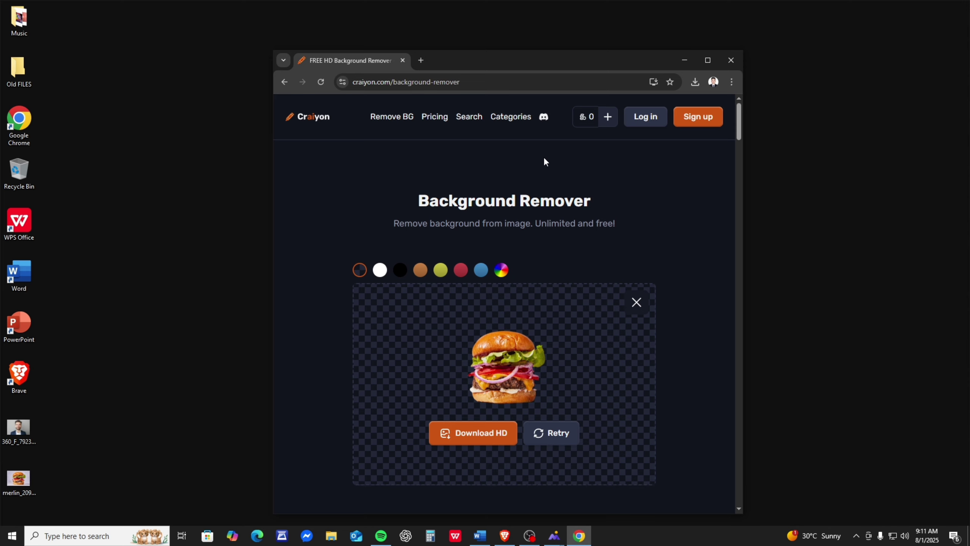
left_click_drag(517, 64, 502, 34)
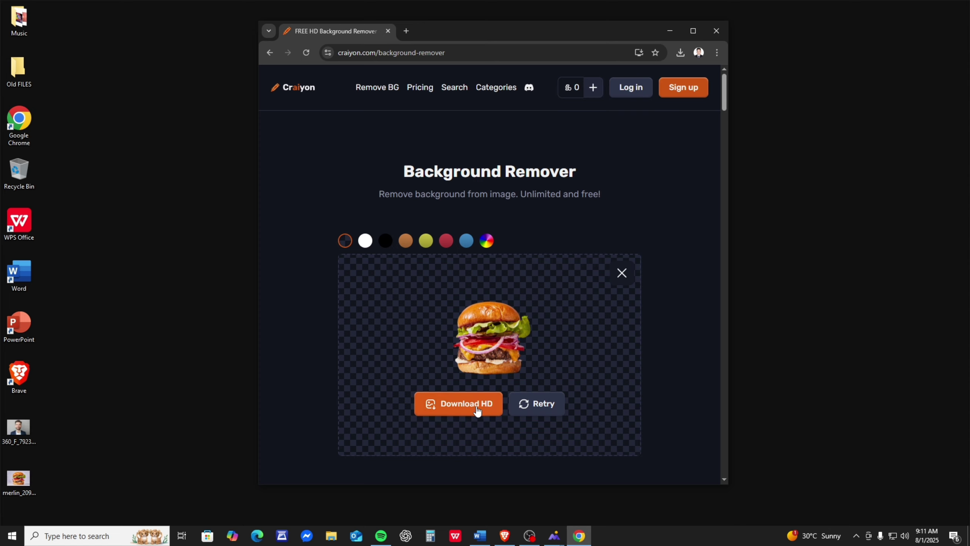
Reset the background remover, import the 360_F portrait photo from the Desktop, and dismiss the floating video
left_click(530, 405)
left_click(503, 374)
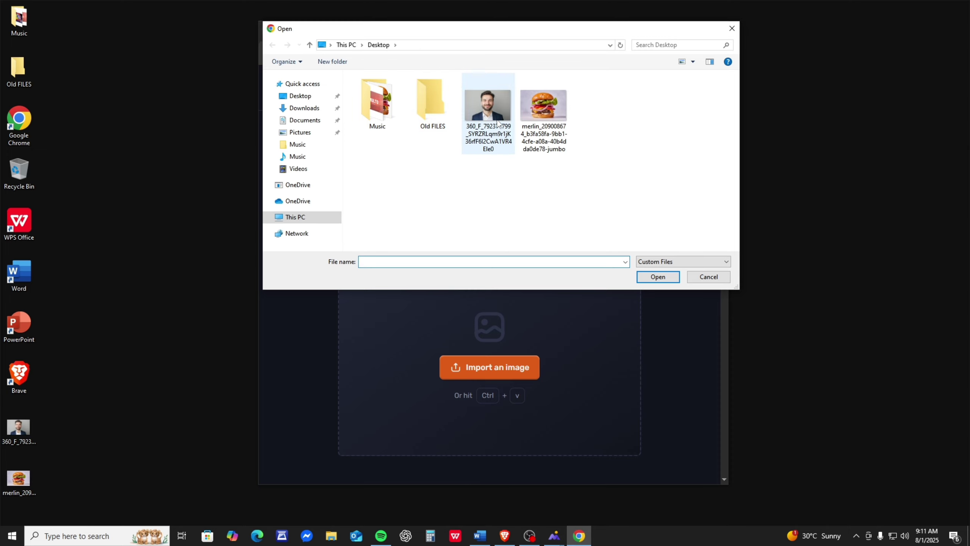
left_click(480, 131)
left_click(664, 280)
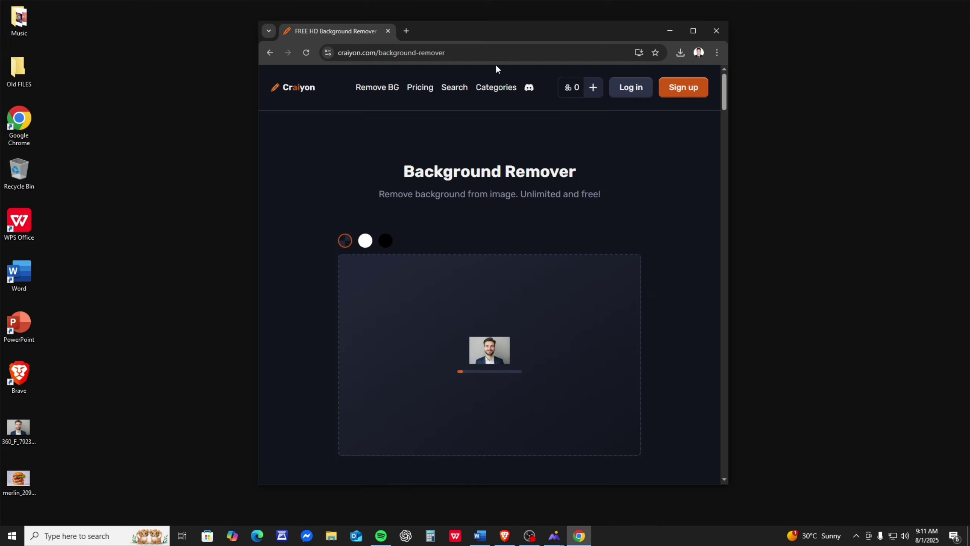
left_click_drag(508, 31, 464, 28)
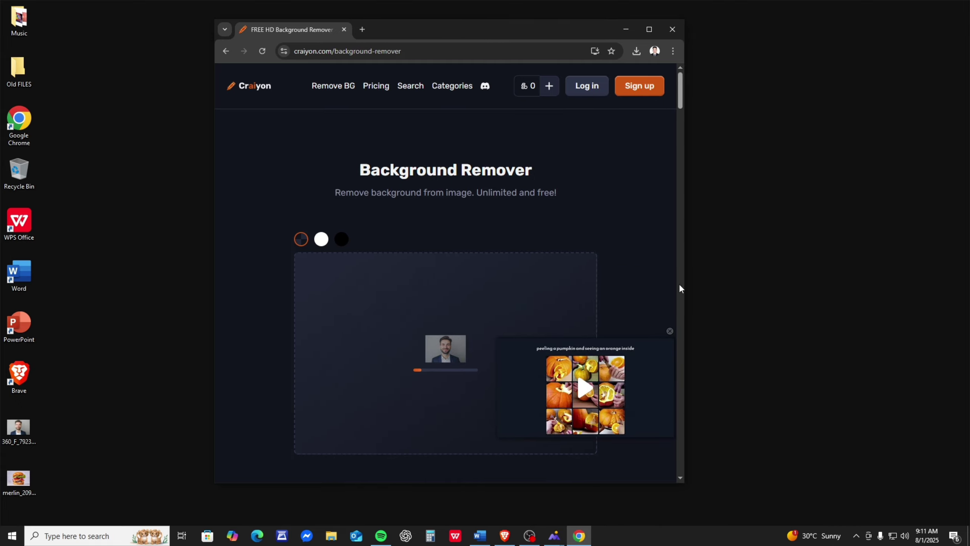
left_click(670, 331)
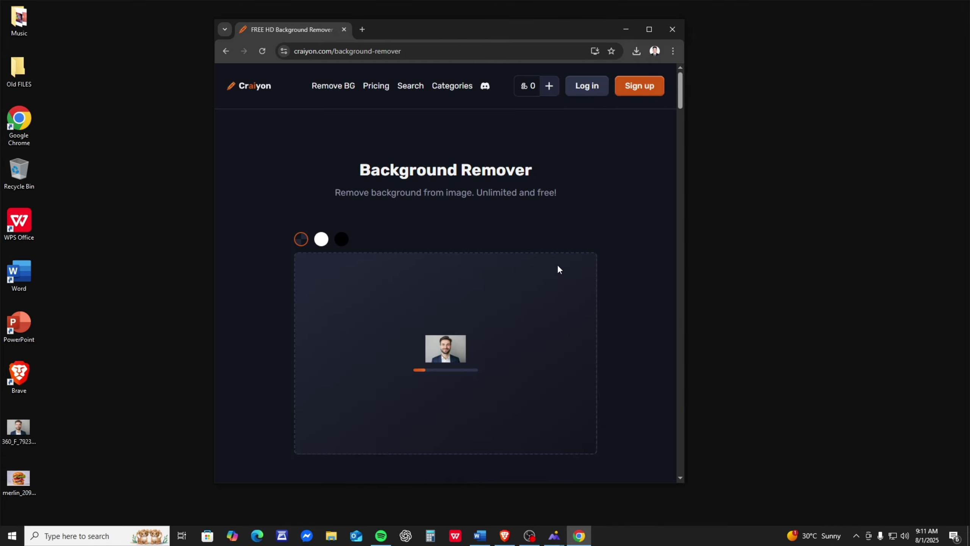
left_click_drag(482, 31, 460, 33)
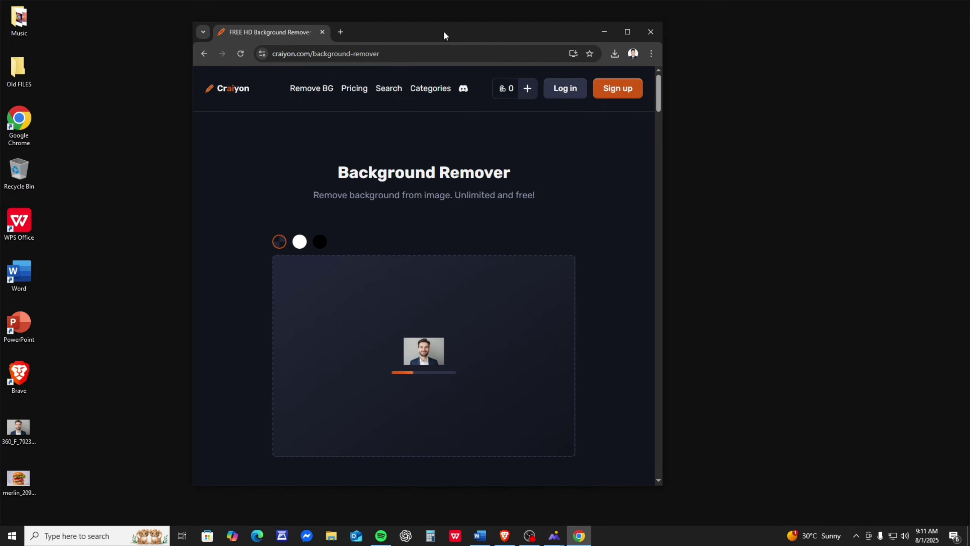
left_click_drag(444, 32, 430, 37)
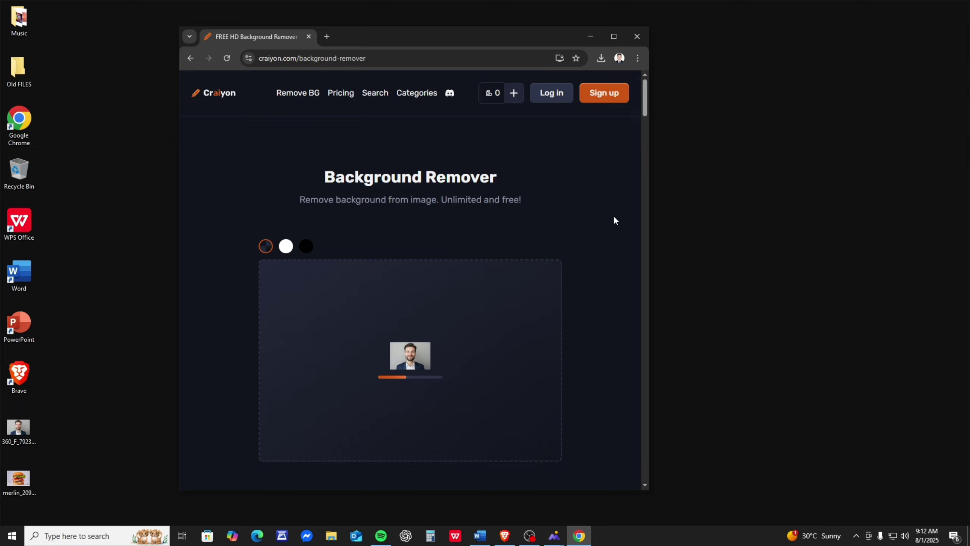
left_click_drag(413, 45, 416, 36)
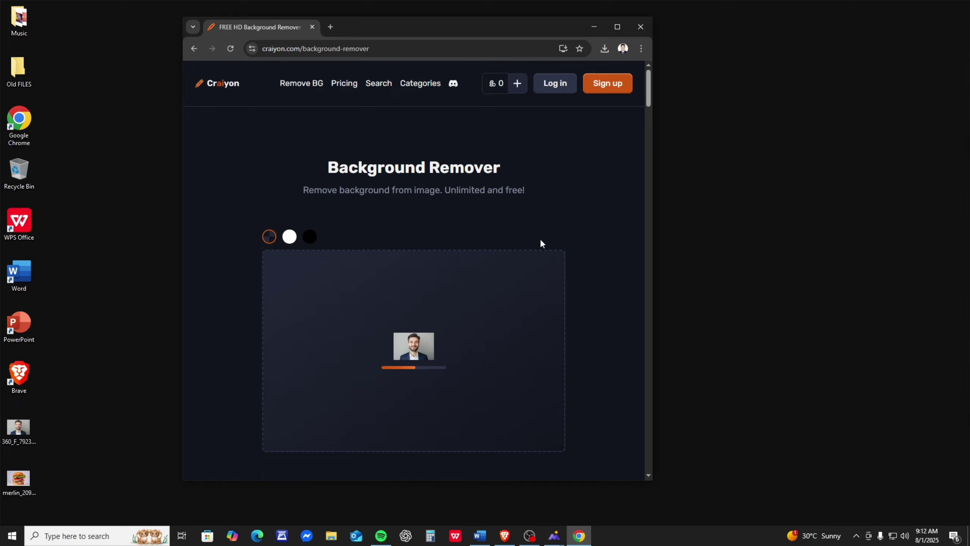
left_click_drag(379, 36, 427, 1)
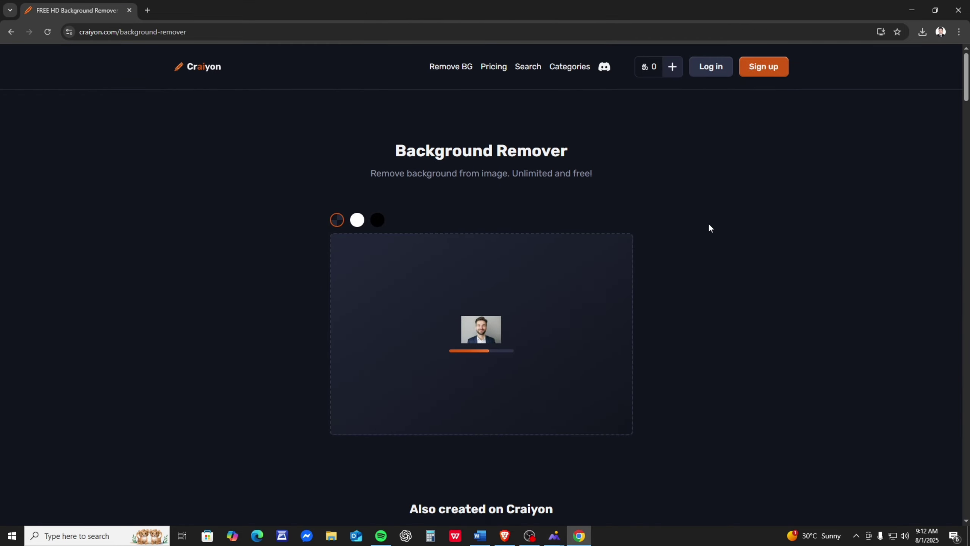
left_click_drag(506, 14, 433, 26)
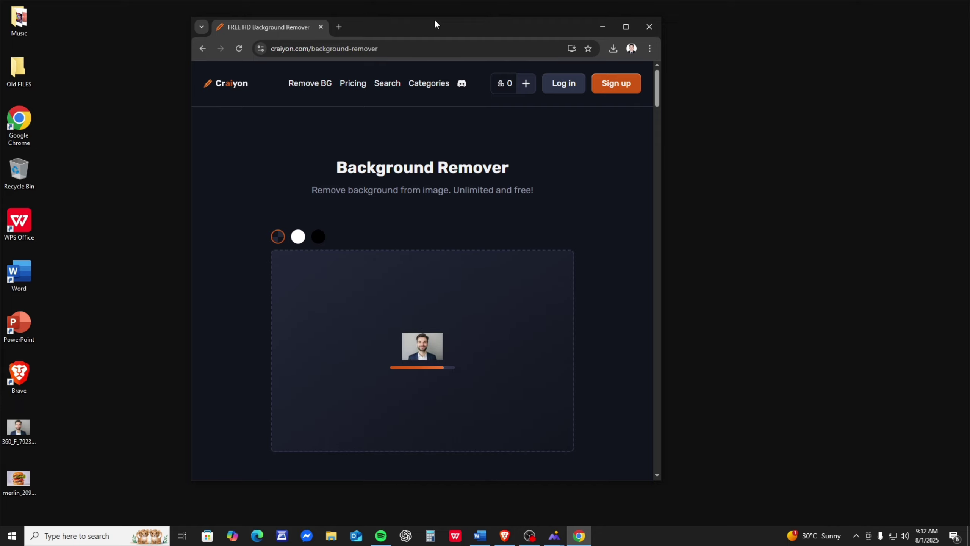
mouse_move(435, 21)
left_mouse_down()
mouse_move(434, 1)
mouse_move(445, 33)
left_mouse_up()
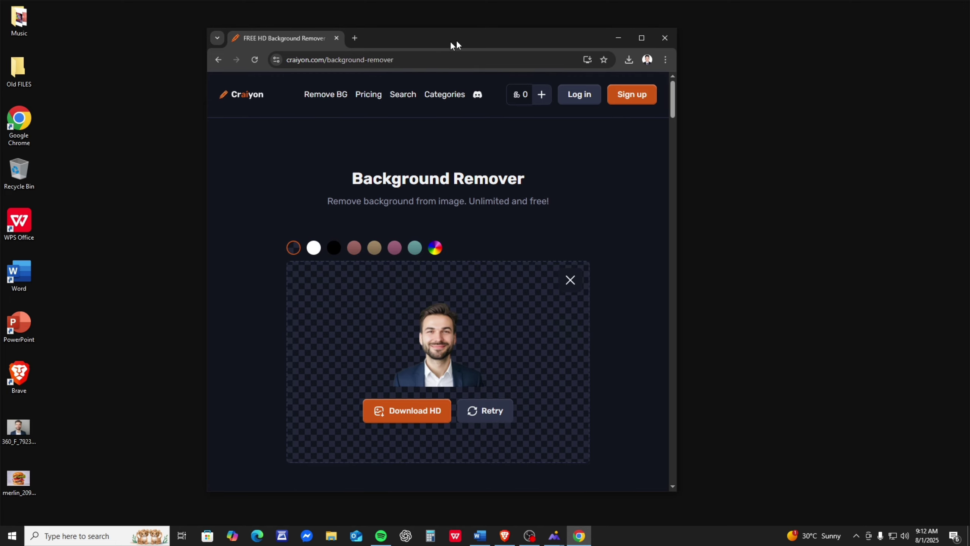
Download the portrait cut-out in HD and move the browser window aside to uncover the desktop
left_click_drag(456, 40, 483, 34)
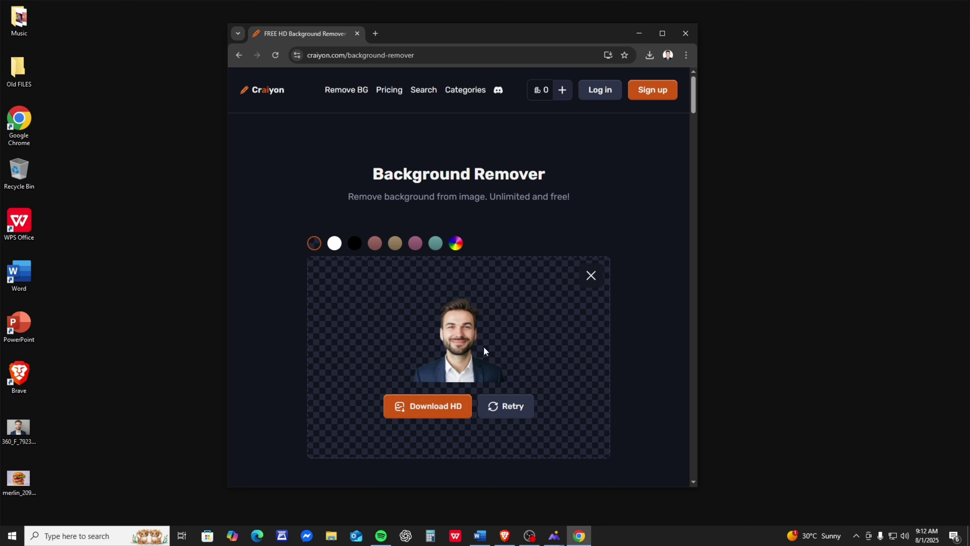
left_click(447, 416)
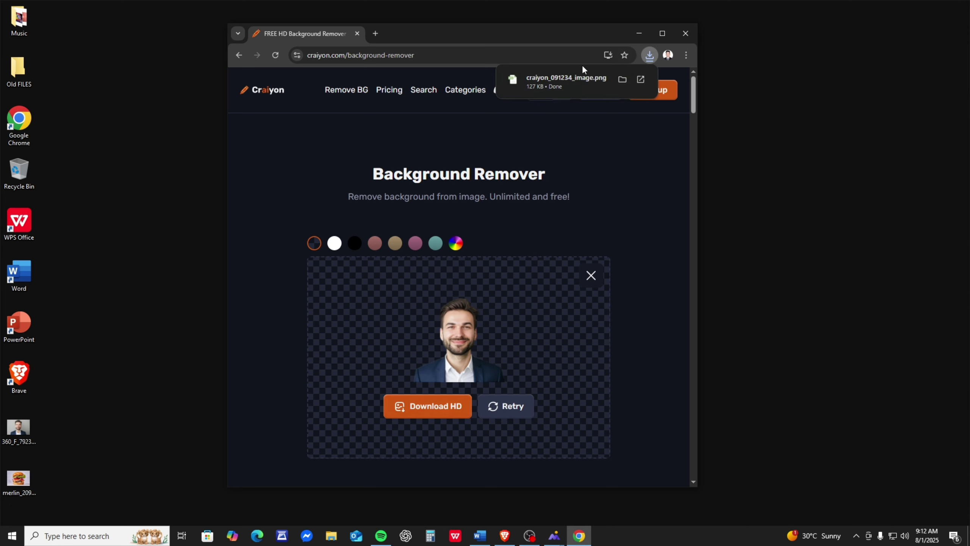
left_click_drag(534, 33, 750, 35)
Open the original 360_F portrait from the desktop and craiyon_091234_image from Downloads in separate photo windows
double_click(27, 430)
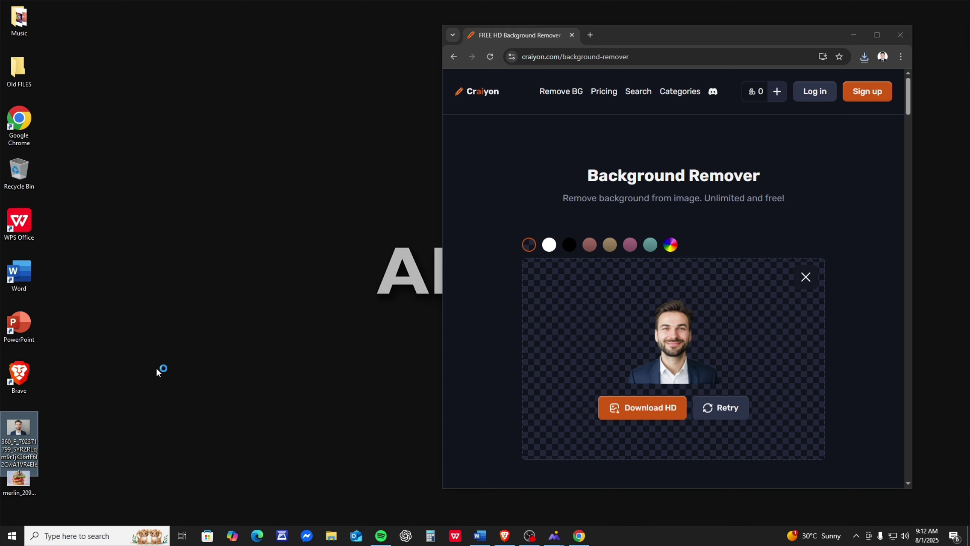
scroll(637, 214, "up", 5)
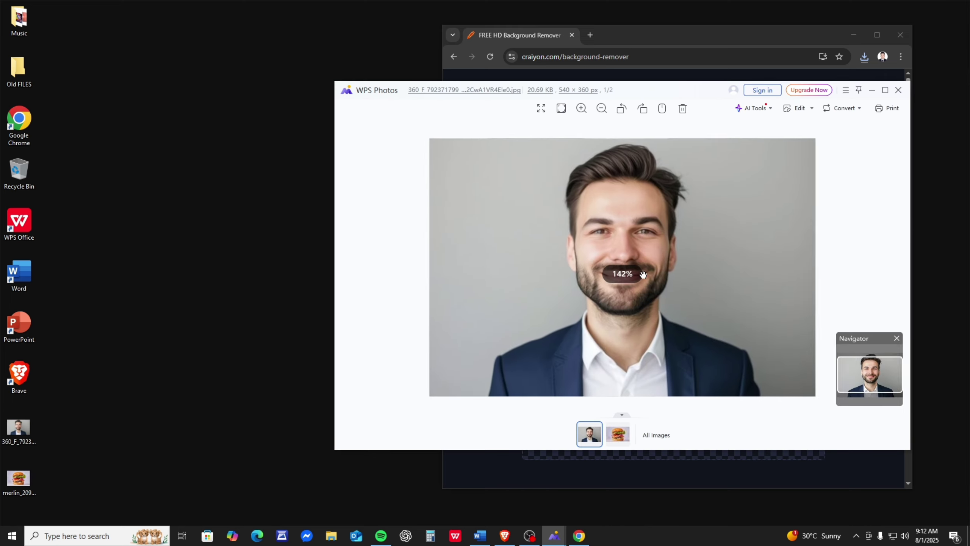
double_click(26, 74)
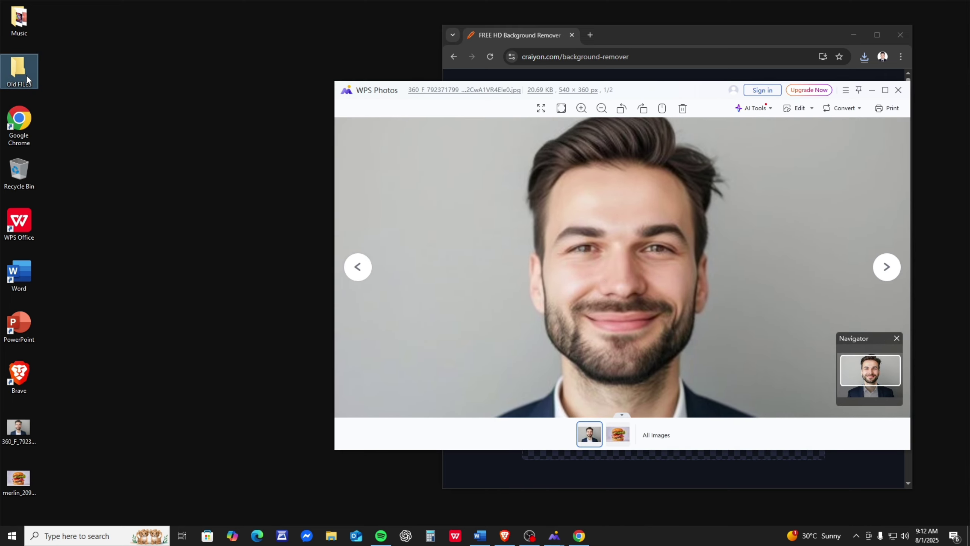
left_click(199, 189)
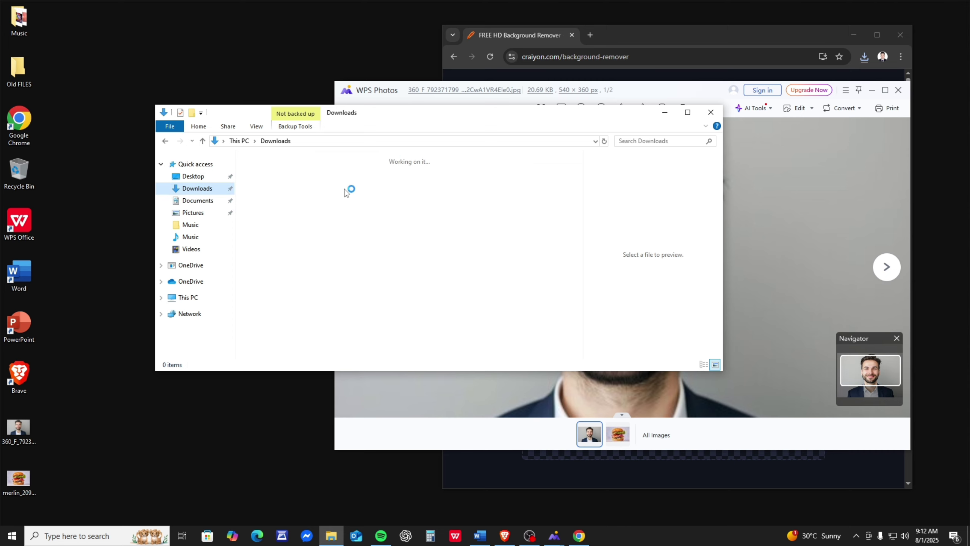
left_click(261, 186)
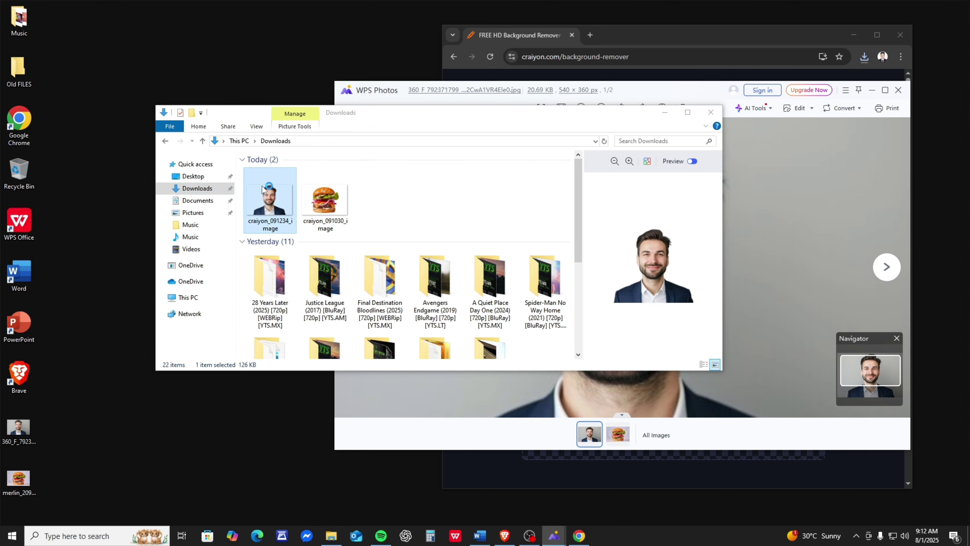
Compare the portrait cut-out with the original side by side, examining the hair and shoulder edges up close, and close the cut-out
left_click_drag(598, 87, 219, 81)
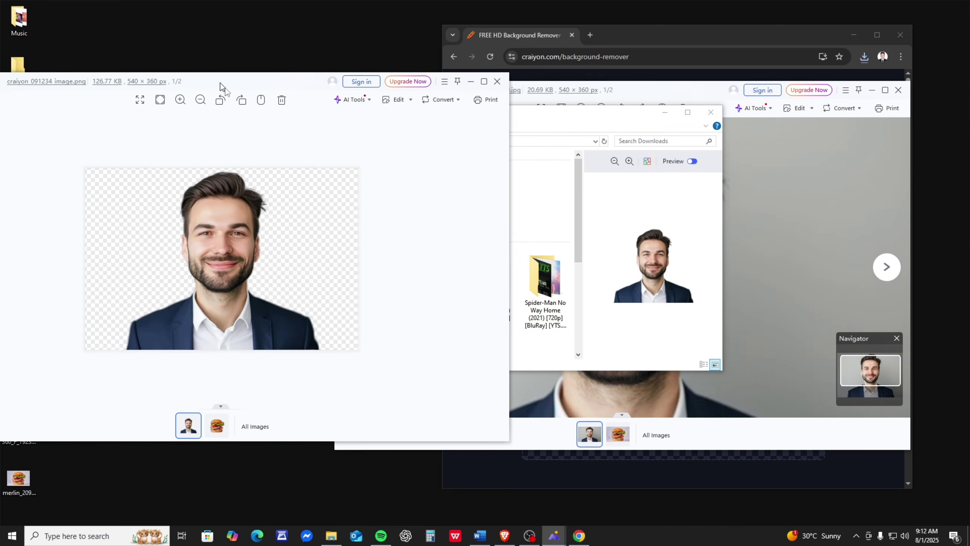
scroll(230, 238, "up", 3)
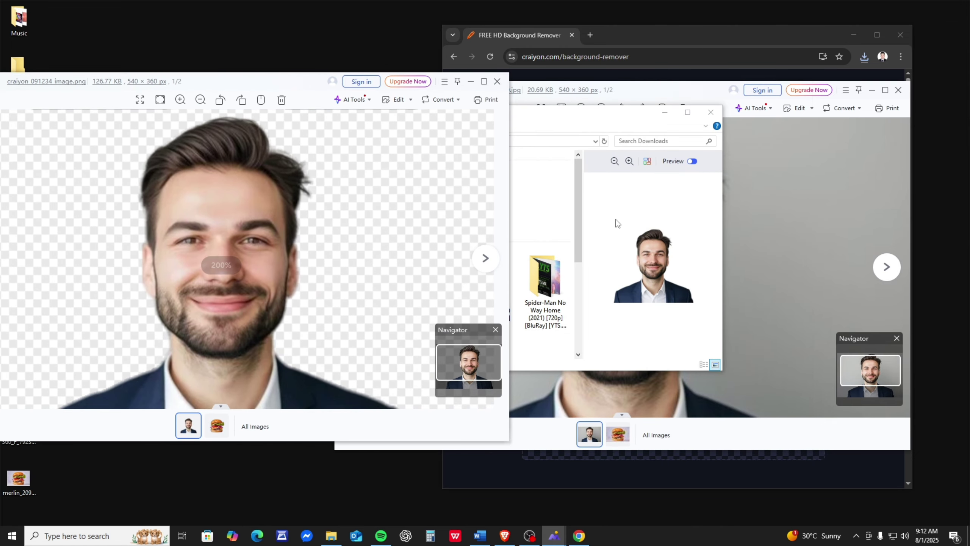
left_click(681, 95)
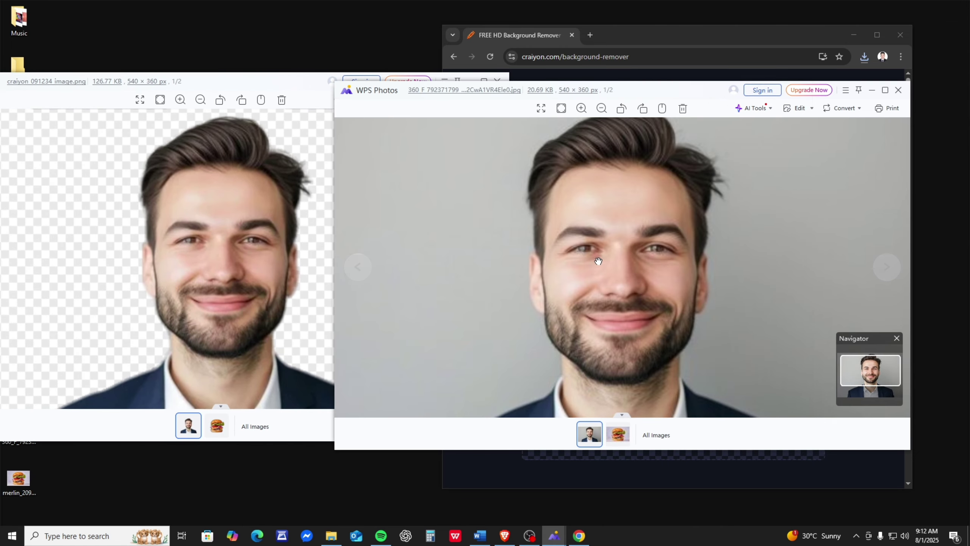
scroll(606, 274, "up", 1)
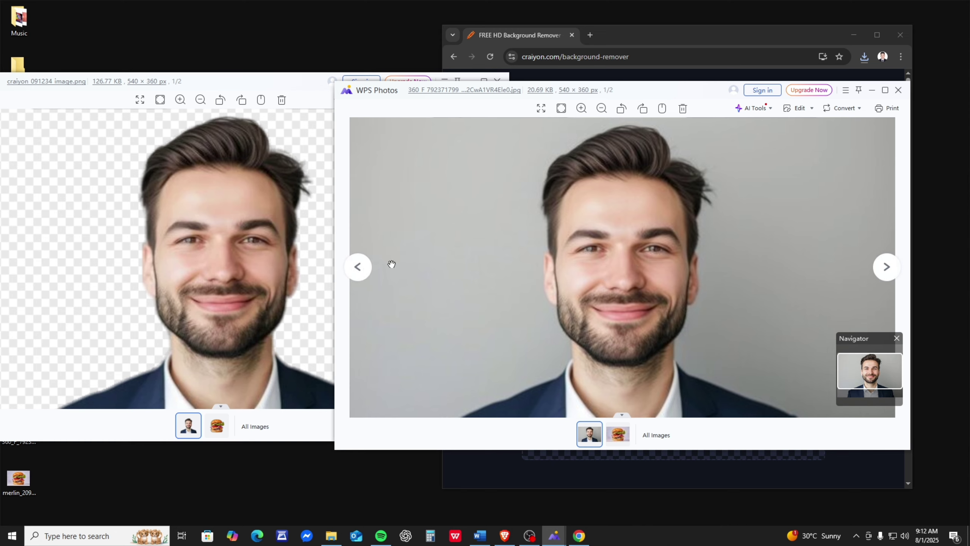
left_click(296, 83)
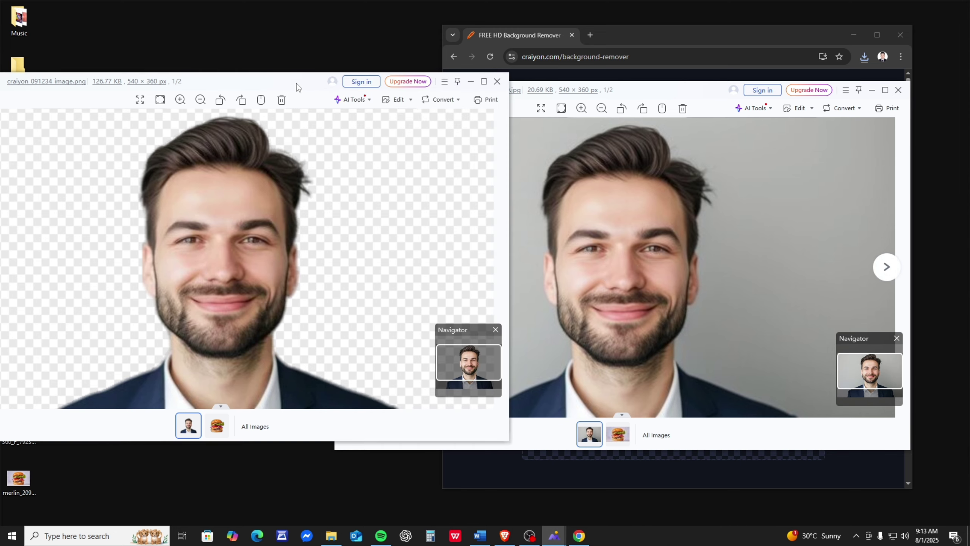
left_click_drag(660, 91, 716, 82)
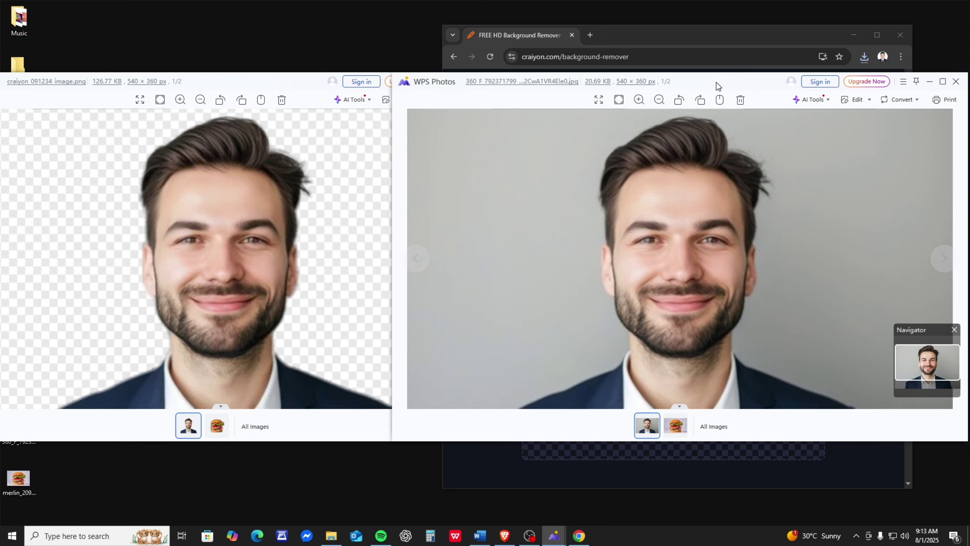
left_click(296, 83)
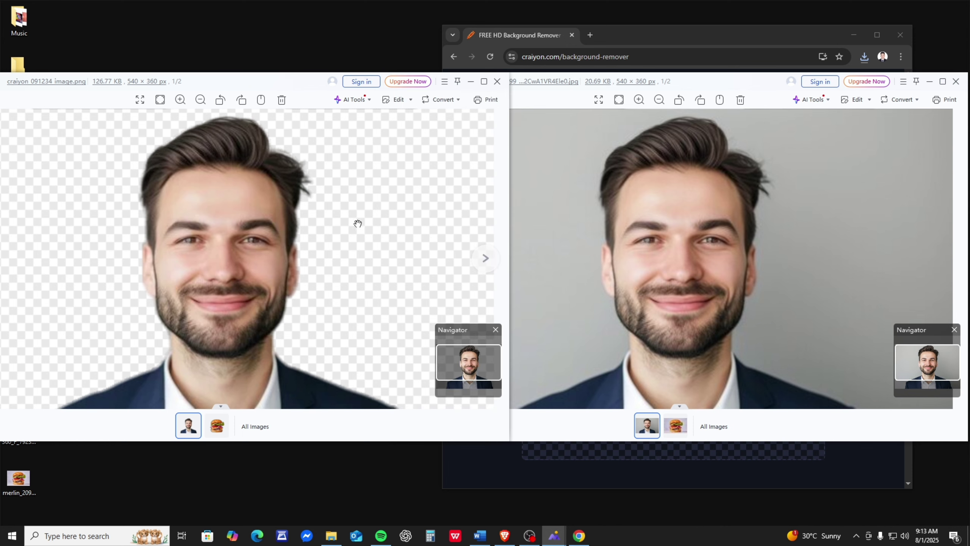
left_click(495, 81)
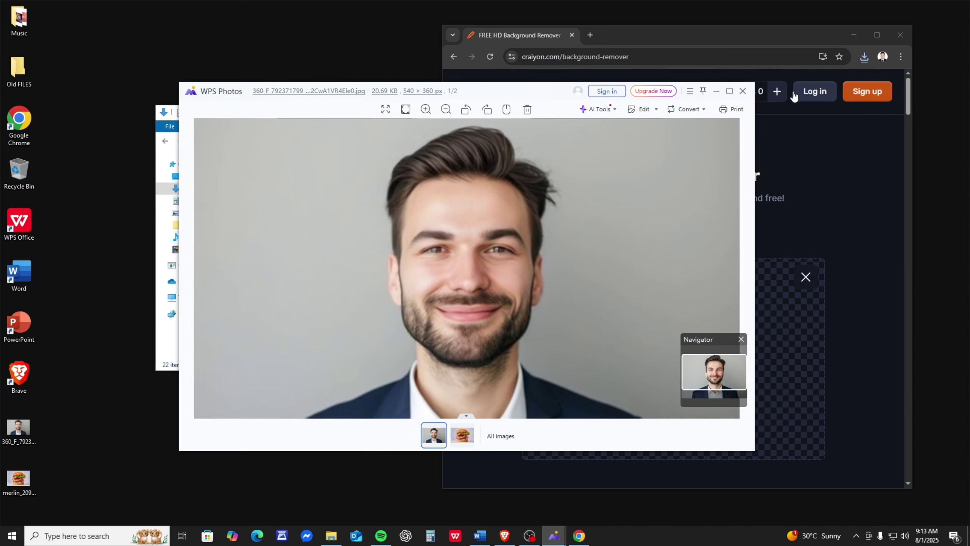
Close the original portrait, copy craiyon_091234_image from Downloads, and paste it into the blank document in Word
left_click(744, 91)
left_click(278, 202)
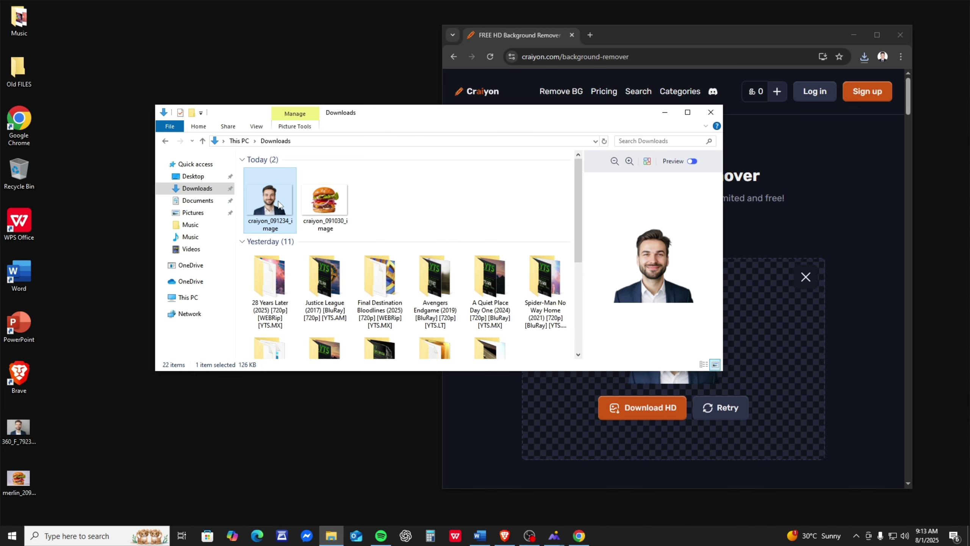
left_click(479, 535)
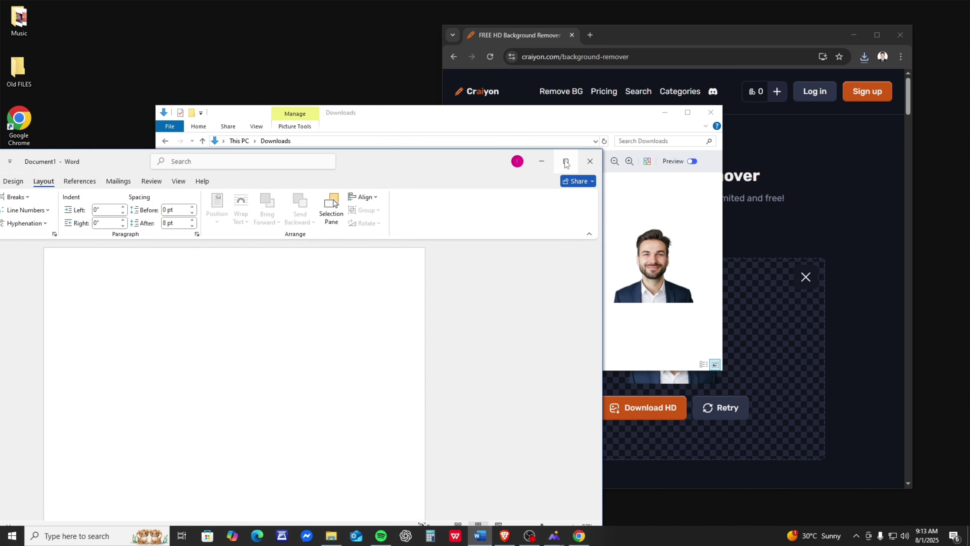
left_click(568, 161)
left_click(475, 229)
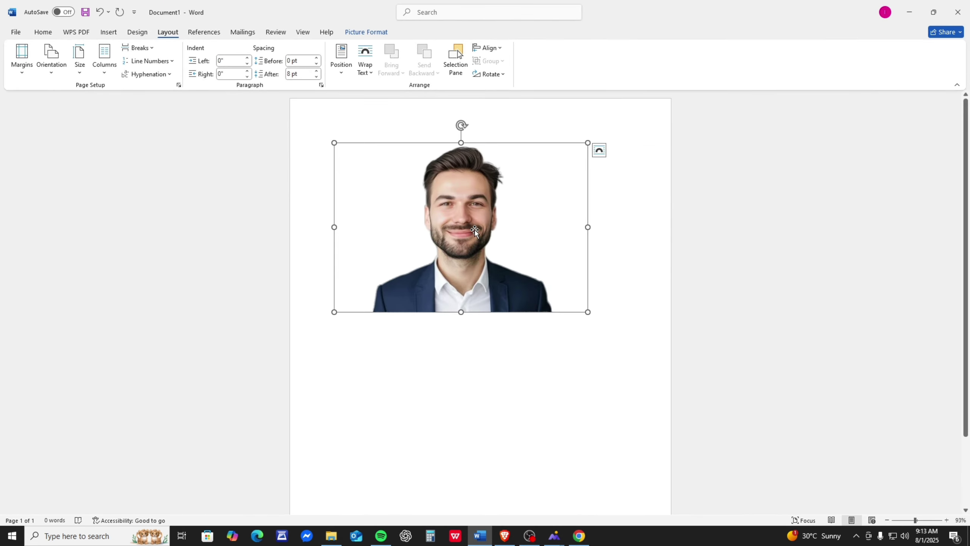
Crop the empty areas on both sides of the pasted portrait, narrowing the picture to about 4 inches wide
double_click(476, 230)
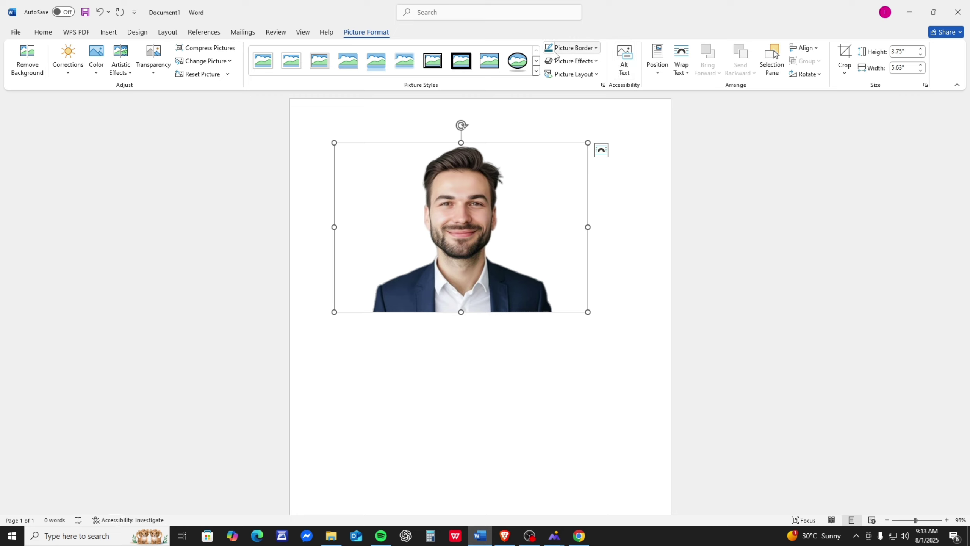
left_click(843, 61)
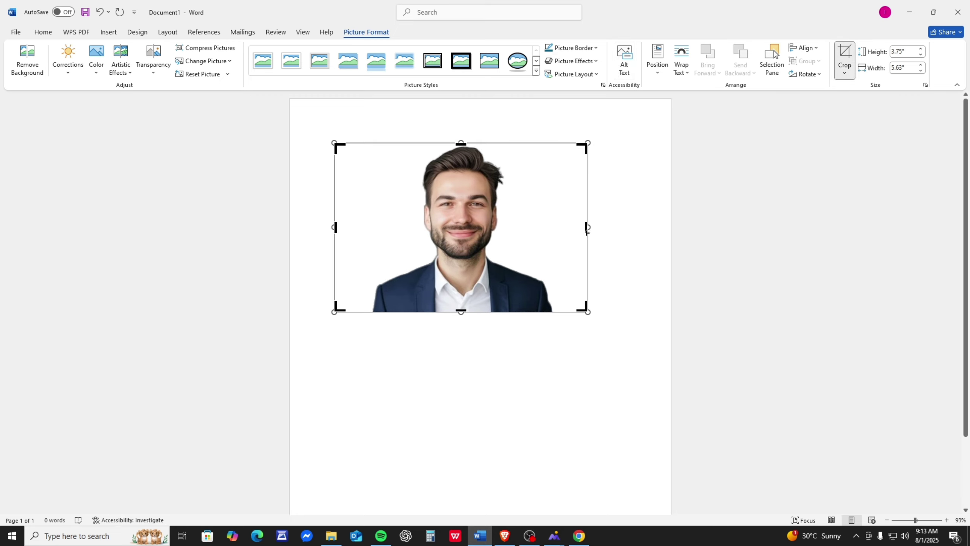
left_click_drag(587, 230, 550, 233)
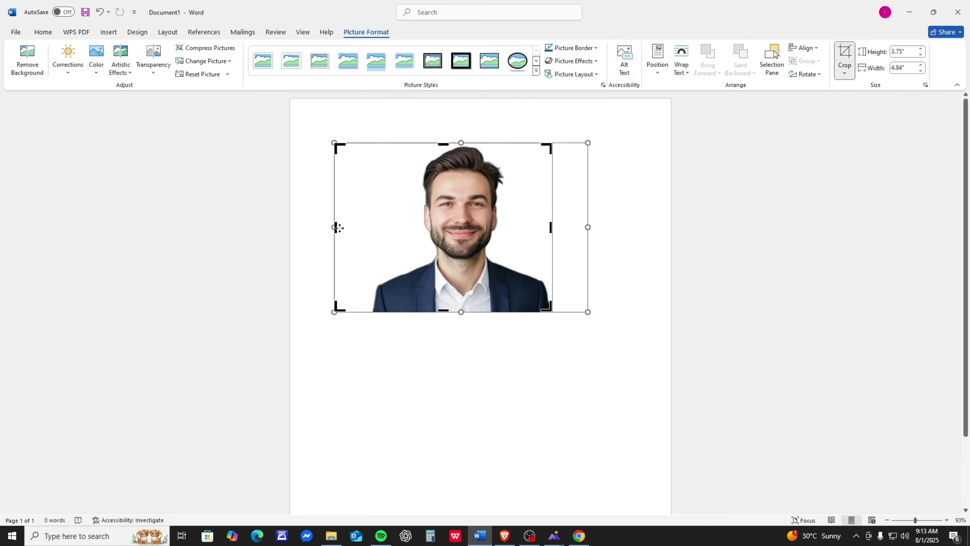
left_click_drag(337, 228, 372, 228)
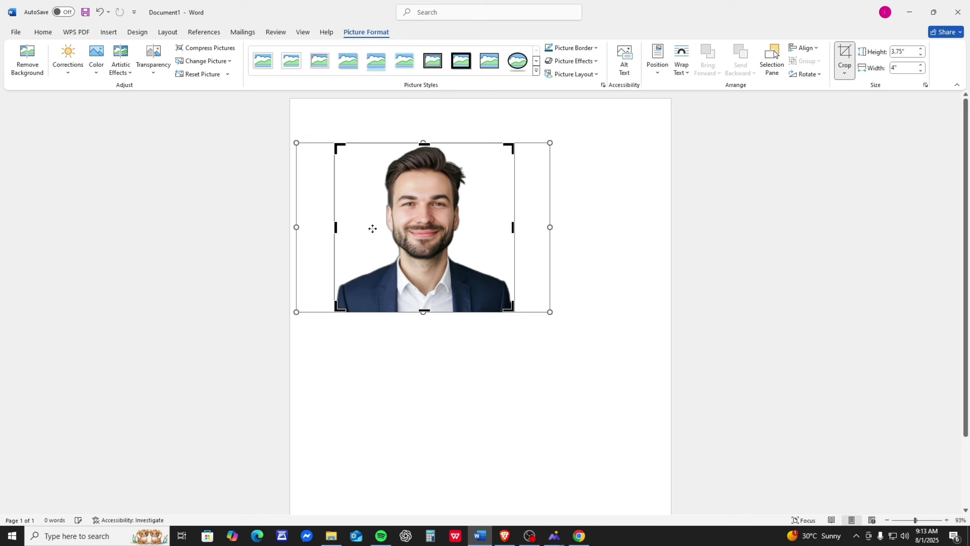
left_click(373, 228)
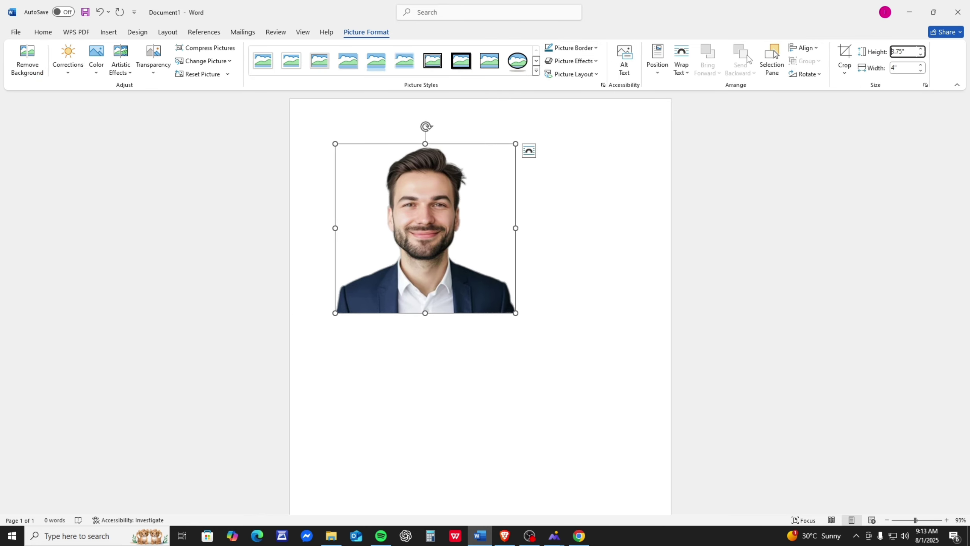
Outline the cropped portrait with a black picture border and deselect it
left_click(520, 252)
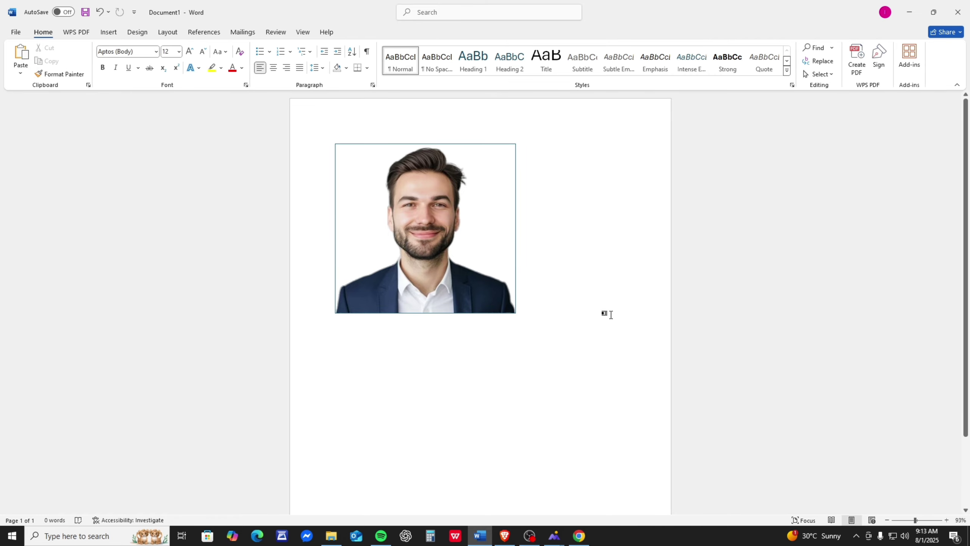
left_click(474, 240)
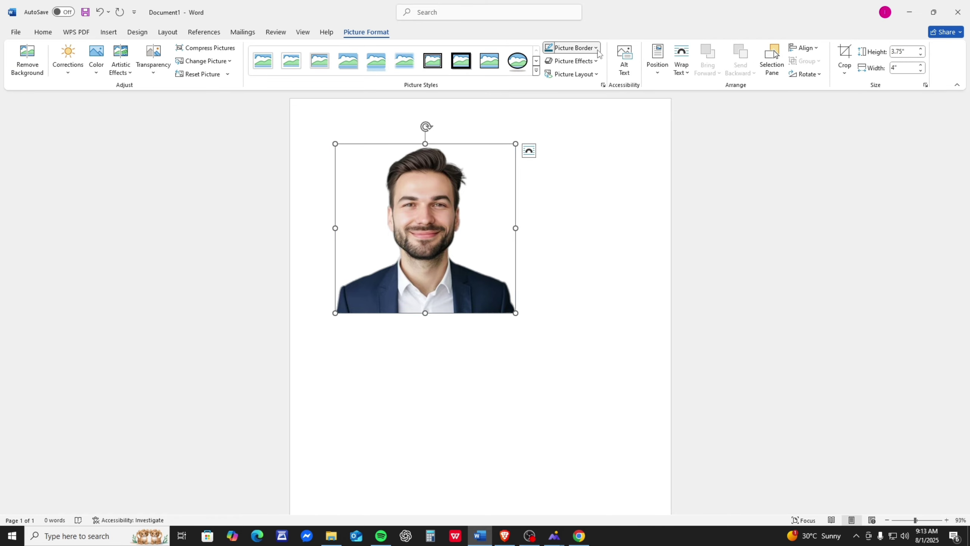
left_click(565, 48)
left_click(556, 75)
left_click(602, 227)
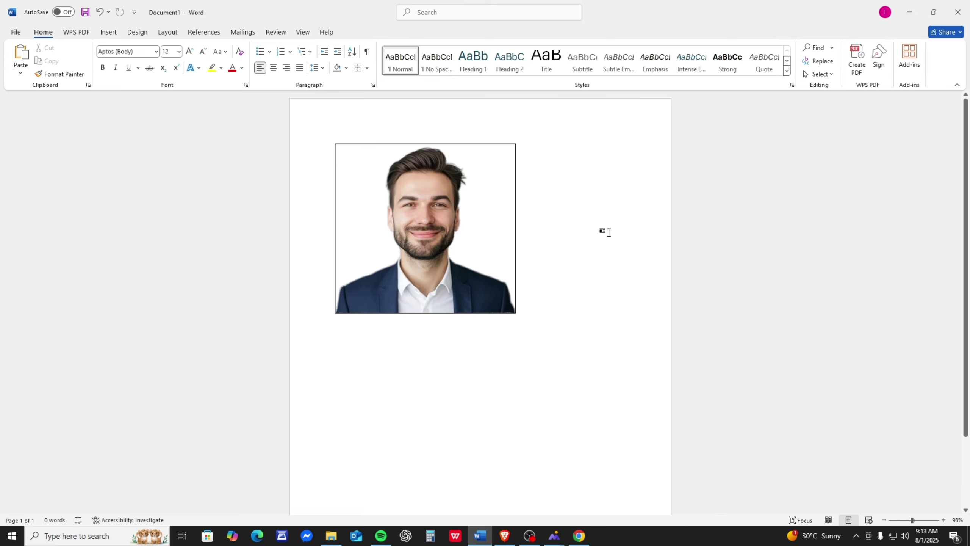
left_click(579, 536)
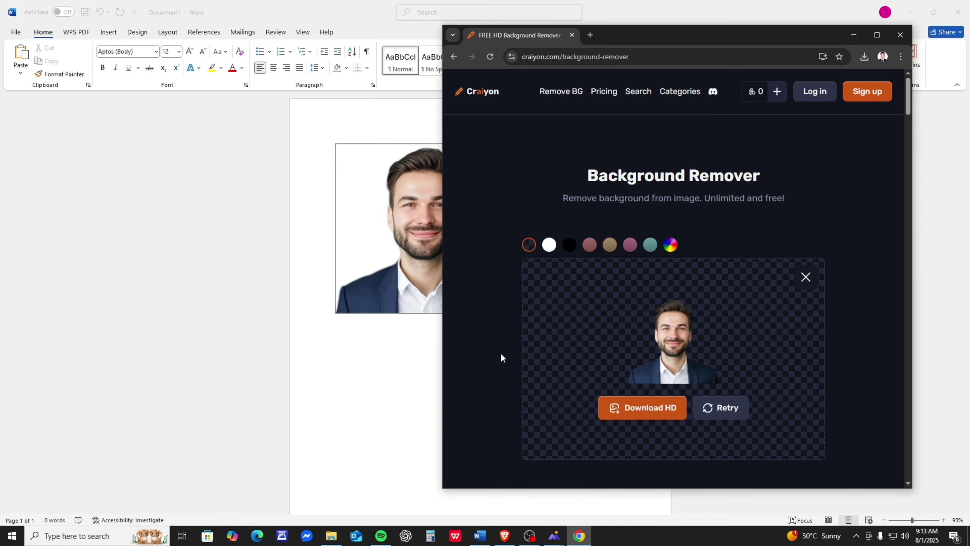
left_click(854, 35)
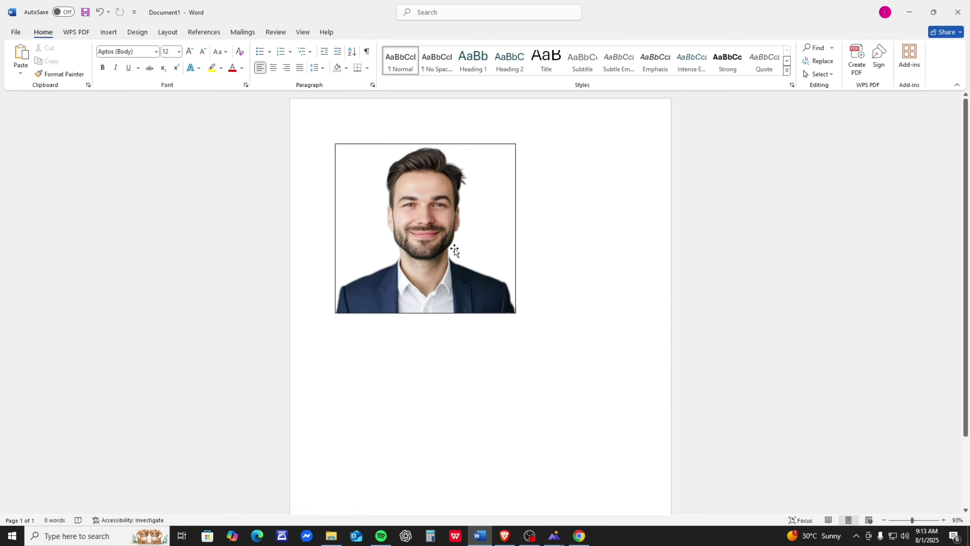
left_click(534, 536)
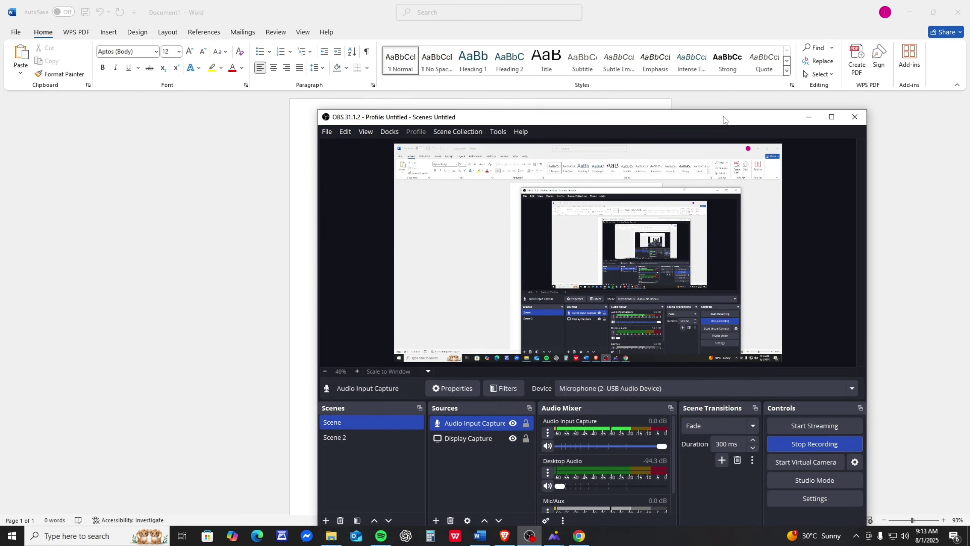
left_click_drag(725, 120, 709, 23)
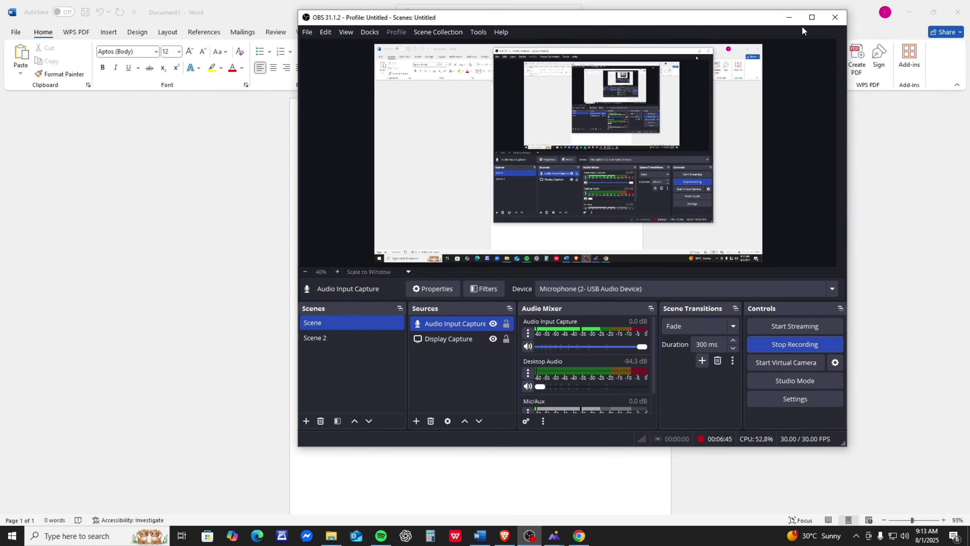
left_click(788, 18)
Clear the desktop by minimizing the Word document and closing the Downloads folder window
double_click(693, 5)
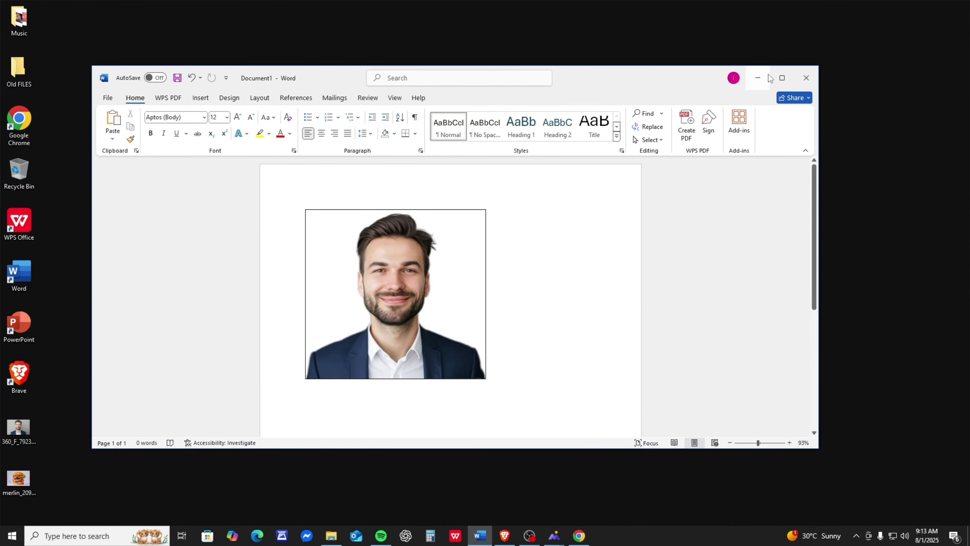
left_click(768, 74)
left_click(403, 195)
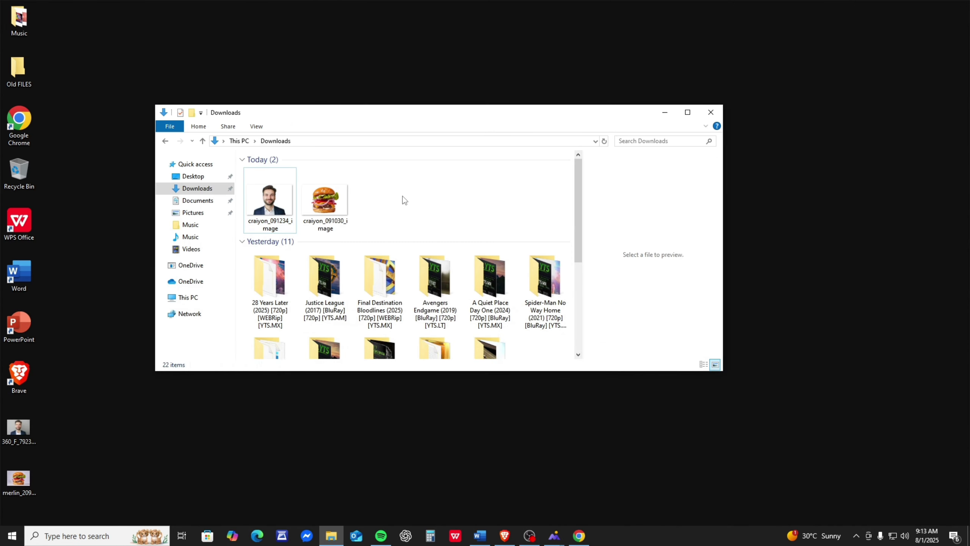
left_click_drag(391, 120, 826, 309)
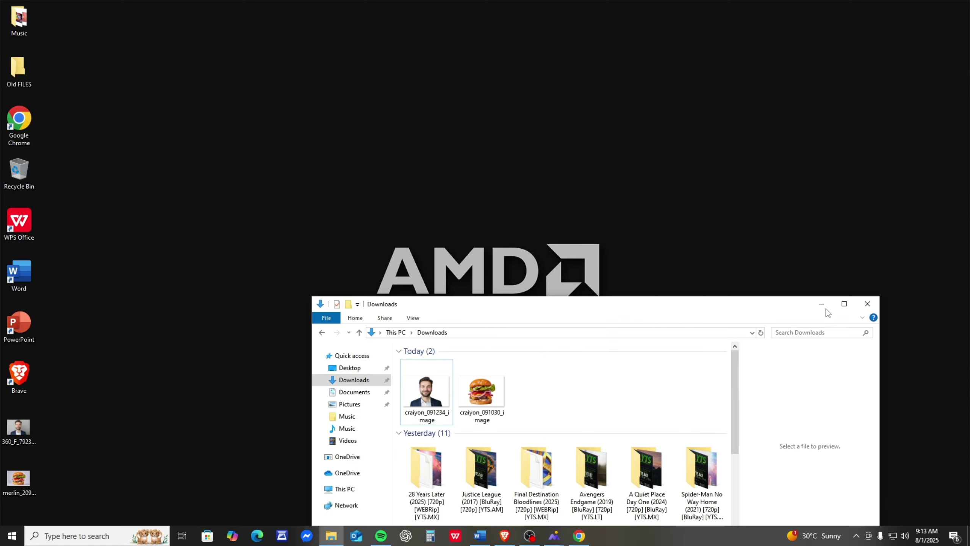
left_click(867, 303)
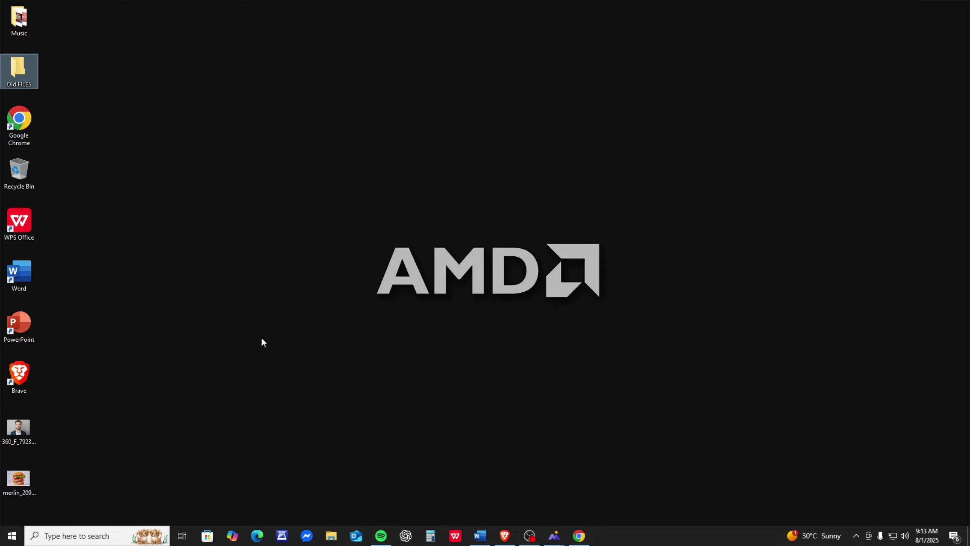
right_click(274, 377)
left_click(343, 407)
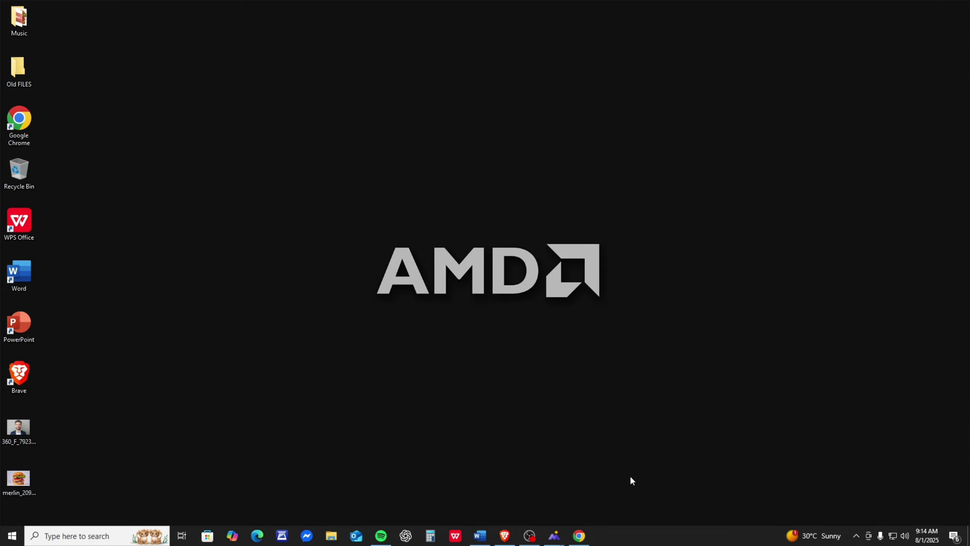
Switch to Chrome and show the Craiyon background remover page in a maximized window
left_click(579, 535)
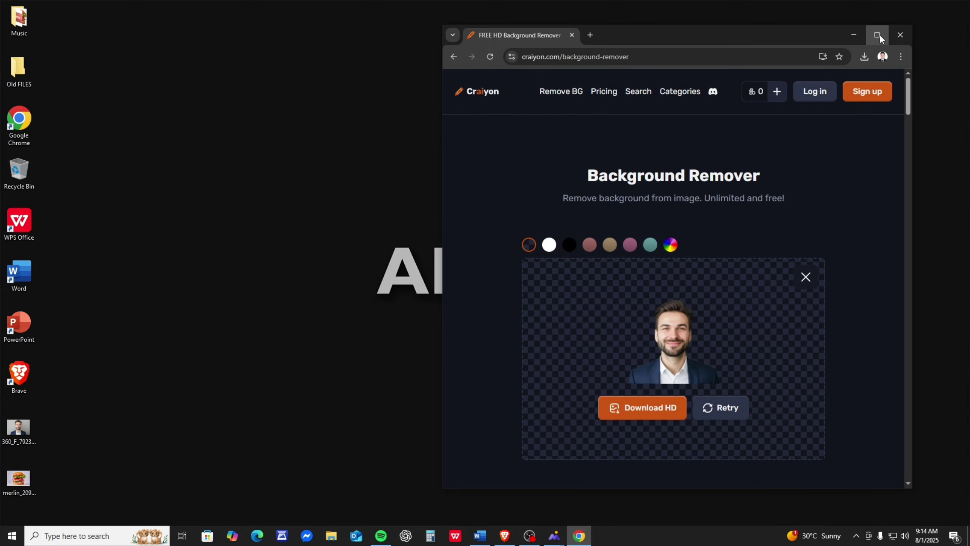
left_click(877, 35)
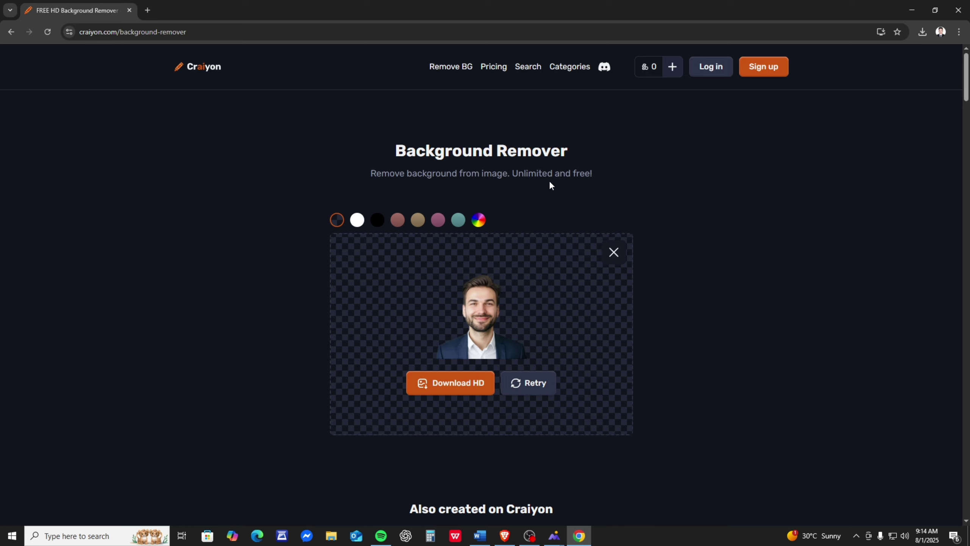
left_click_drag(371, 4, 411, 96)
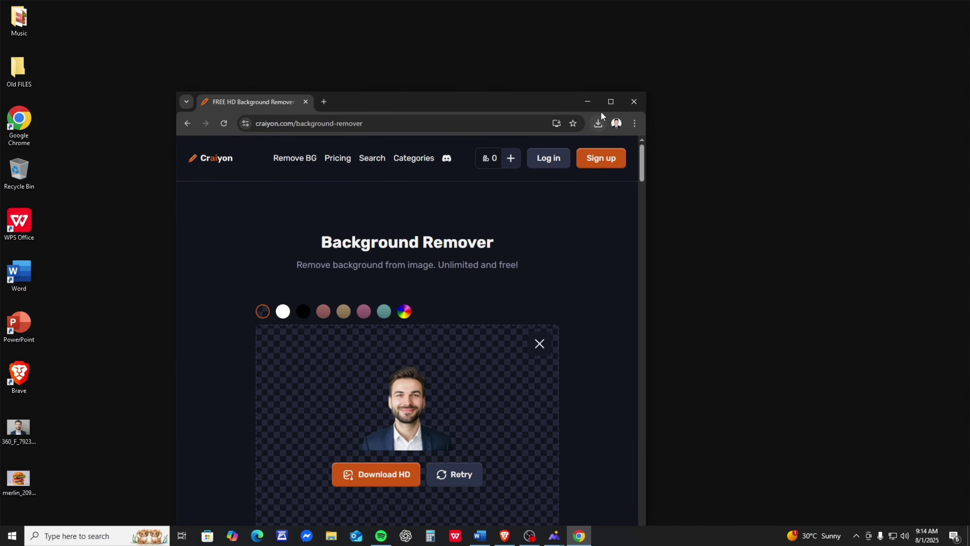
left_click(618, 104)
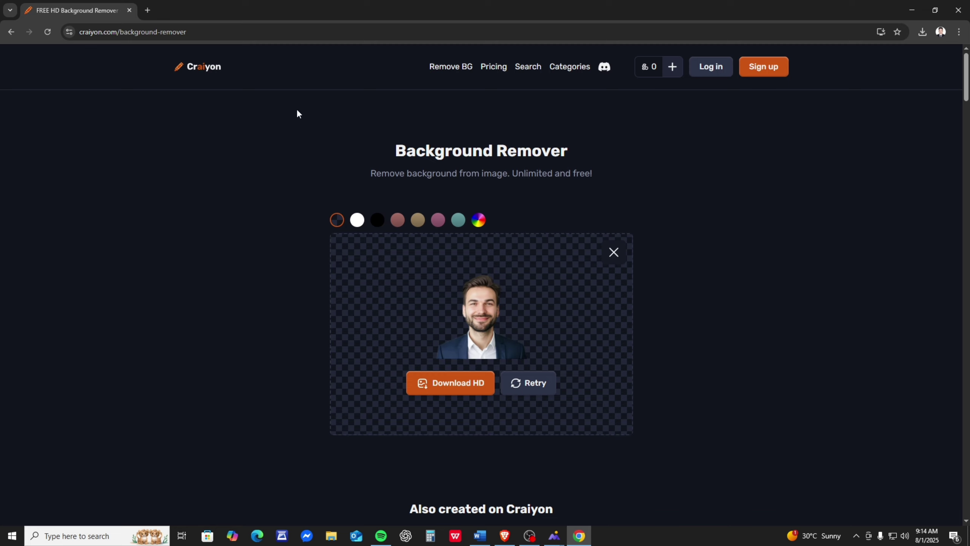
left_click_drag(485, 9, 355, 86)
right_click(383, 78)
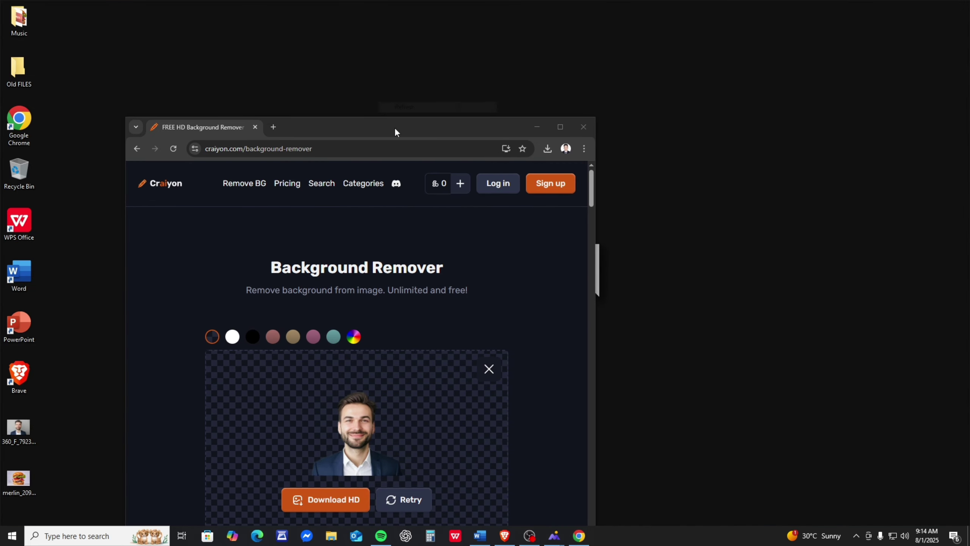
left_click_drag(394, 127, 440, 86)
left_click(606, 87)
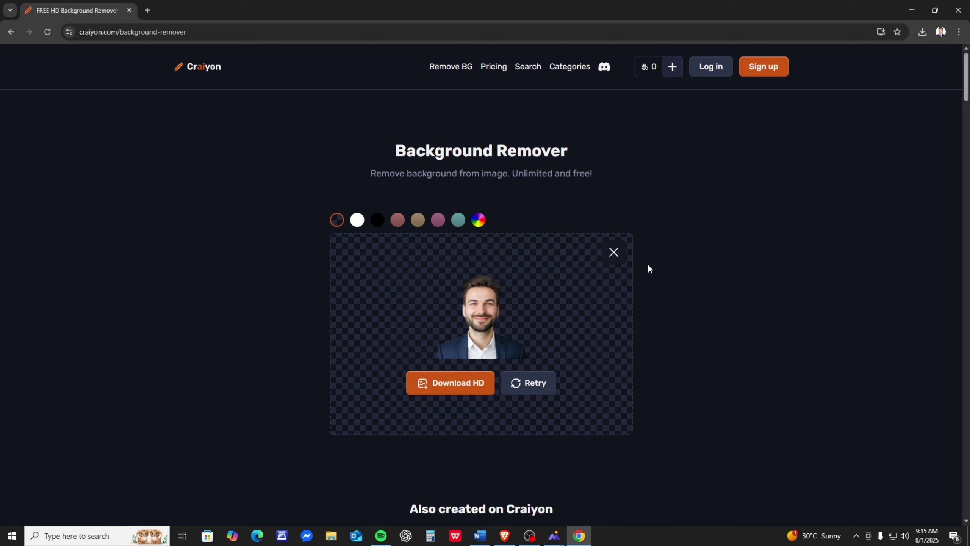
left_click_drag(404, 4, 462, 42)
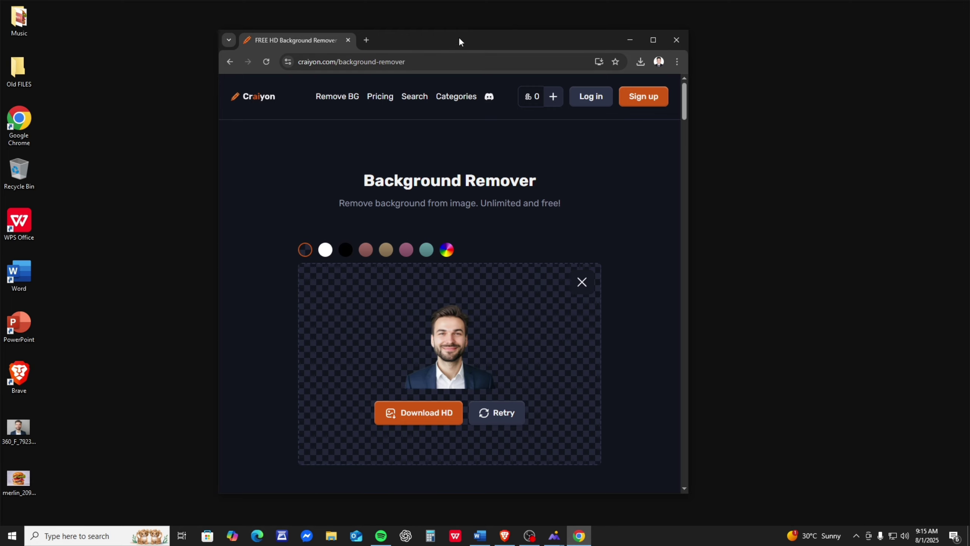
left_click_drag(459, 38, 442, 22)
left_click(529, 535)
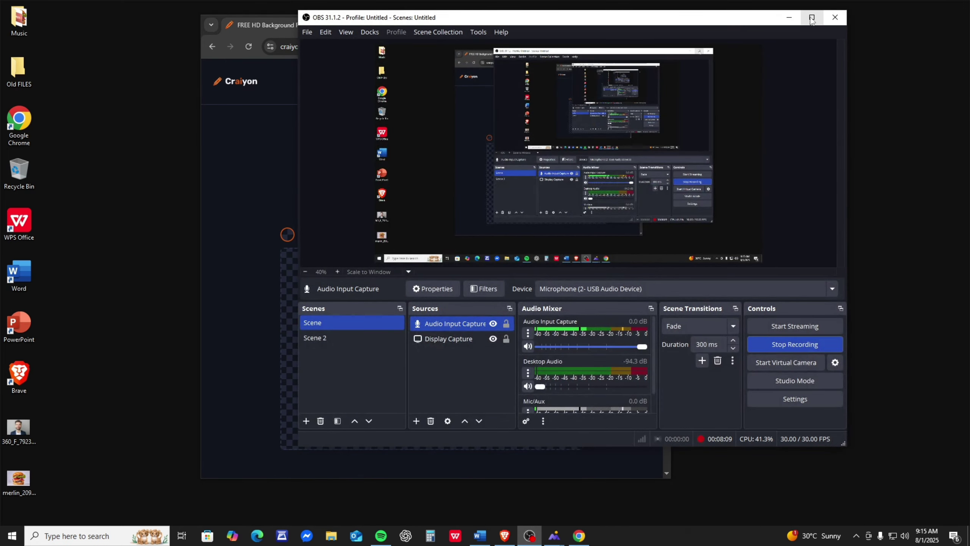
left_click(790, 26)
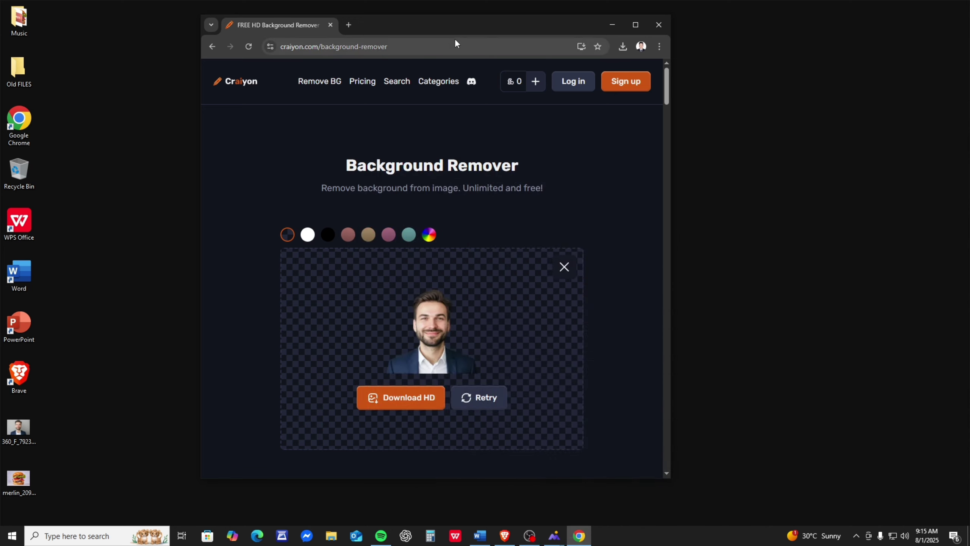
left_click_drag(454, 34, 446, 58)
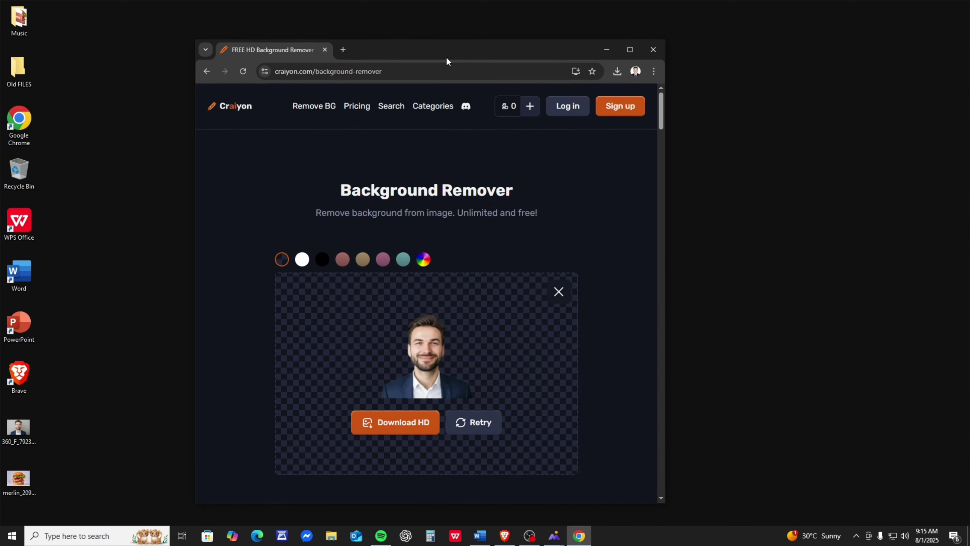
Close the browser window with the Craiyon background remover and refresh the desktop
left_click(660, 51)
right_click(366, 279)
left_click(395, 310)
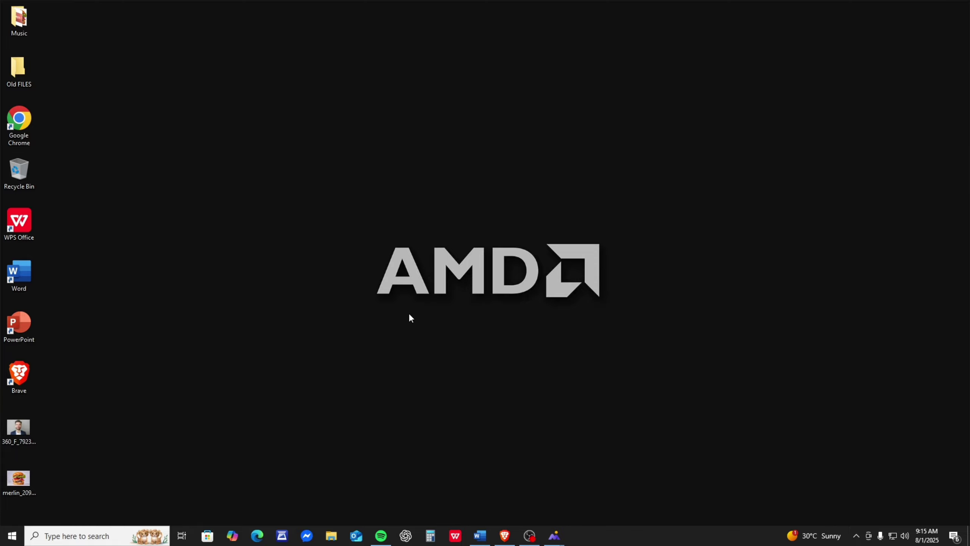
right_click(408, 313)
left_click(417, 342)
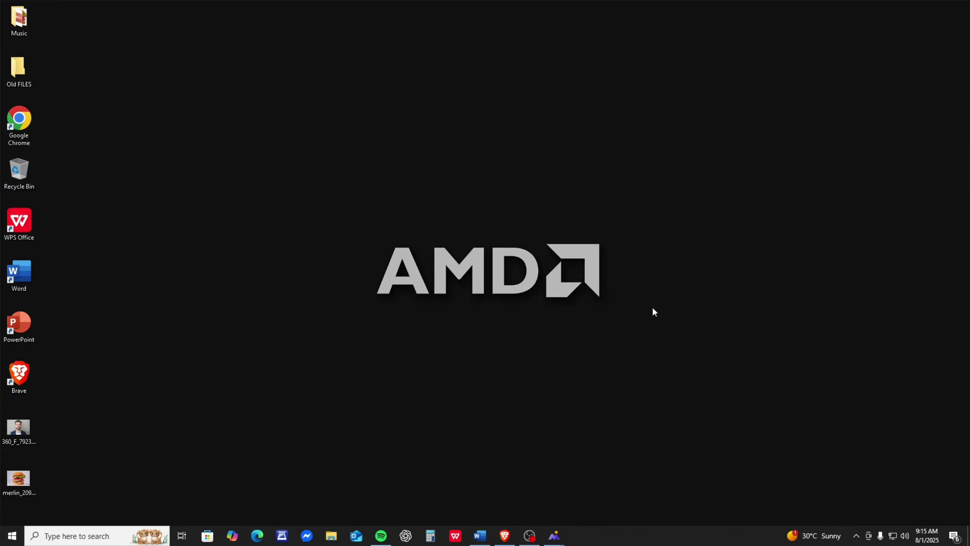